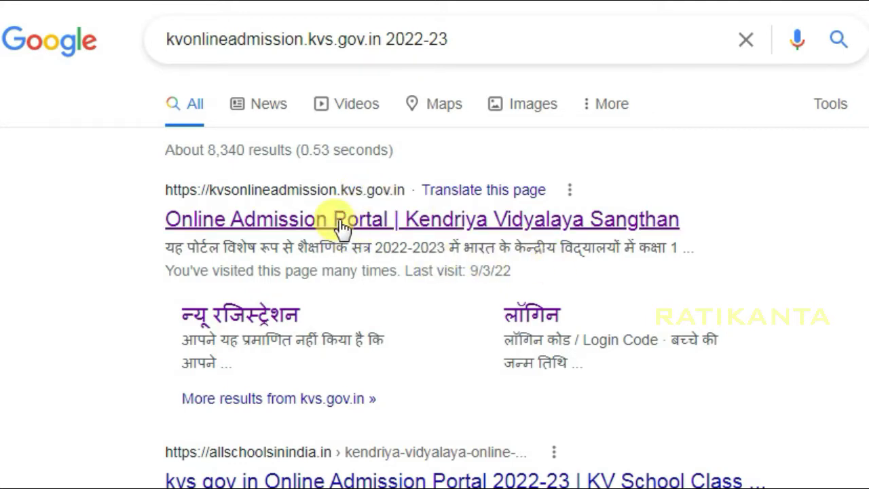
Open the KVS Online Admission Portal from the search results and go to its Login form
{"action": "left_click", "coordinate": [341, 227]}
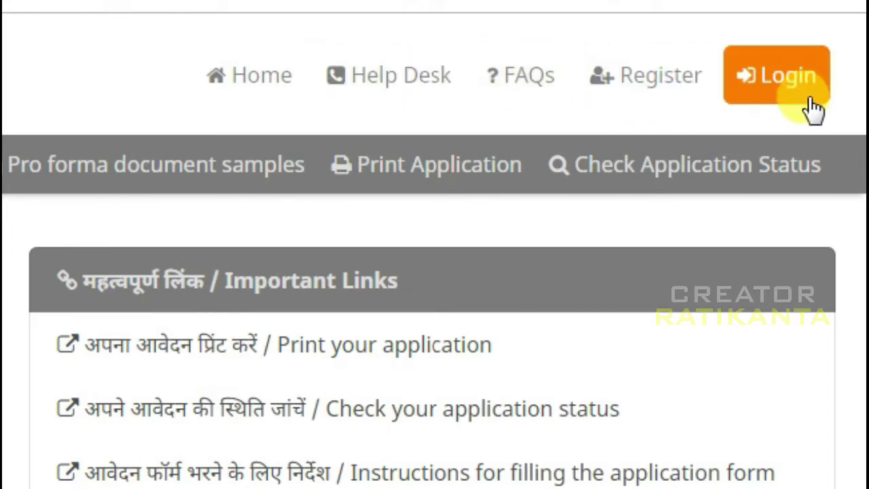
{"action": "left_click", "coordinate": [775, 80]}
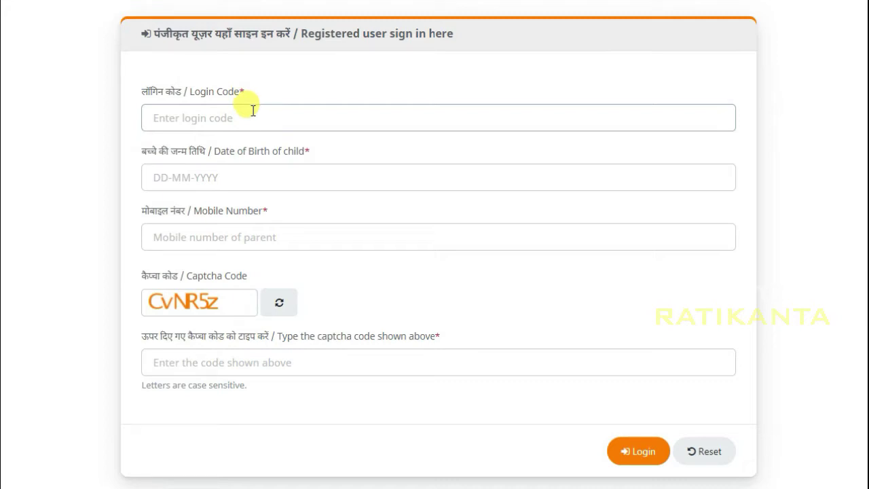
Sign in with the login code, child's date of birth, parent's mobile number and captcha
{"action": "left_click", "coordinate": [173, 113]}
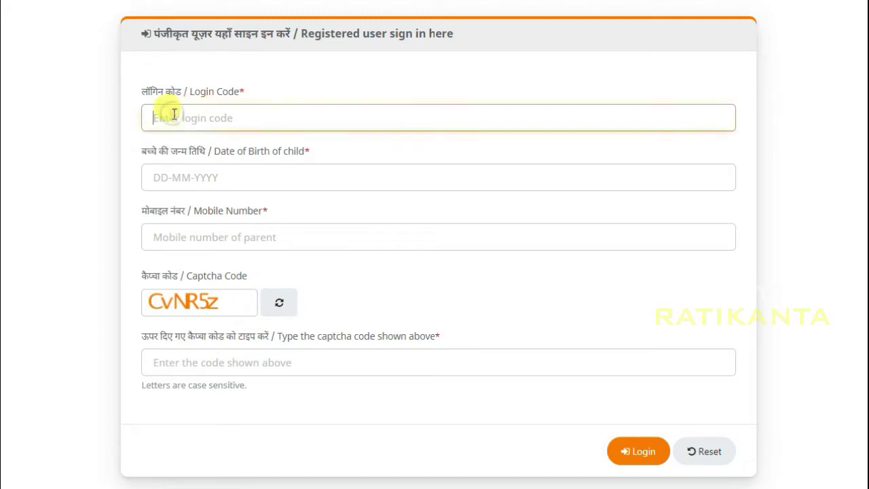
{"action": "key", "text": "ctrl+v"}
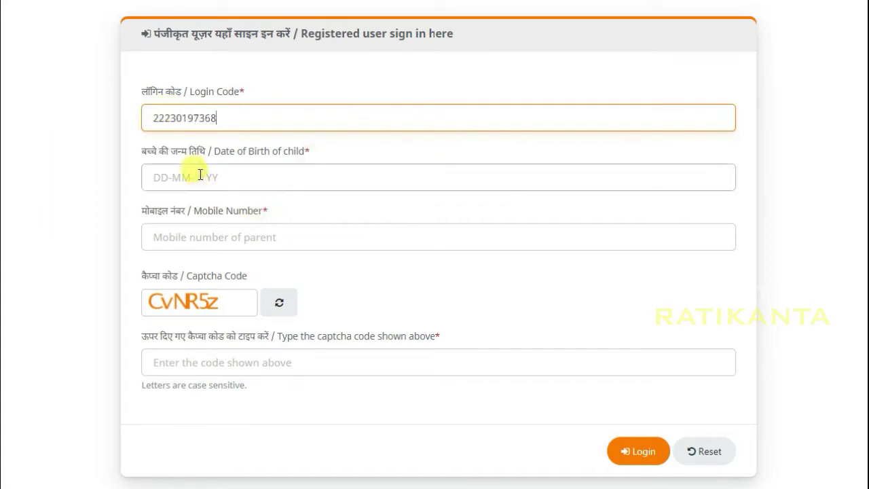
{"action": "left_click", "coordinate": [170, 176]}
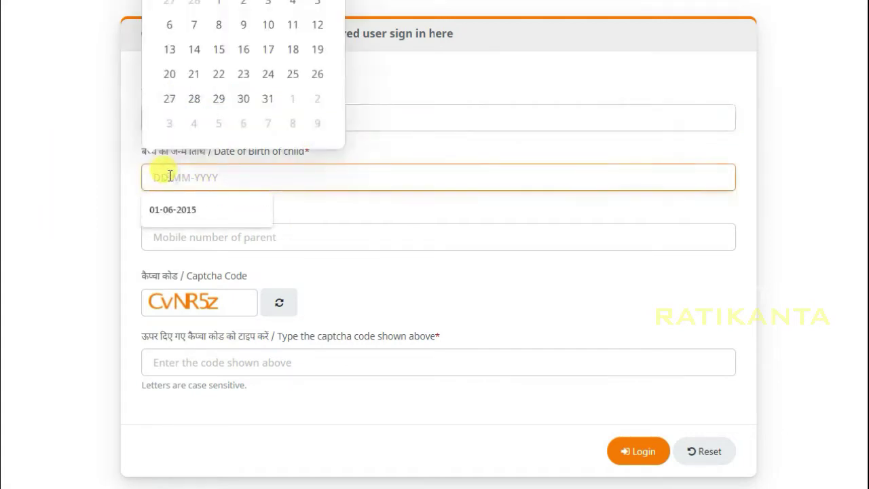
{"action": "left_click", "coordinate": [222, 237]}
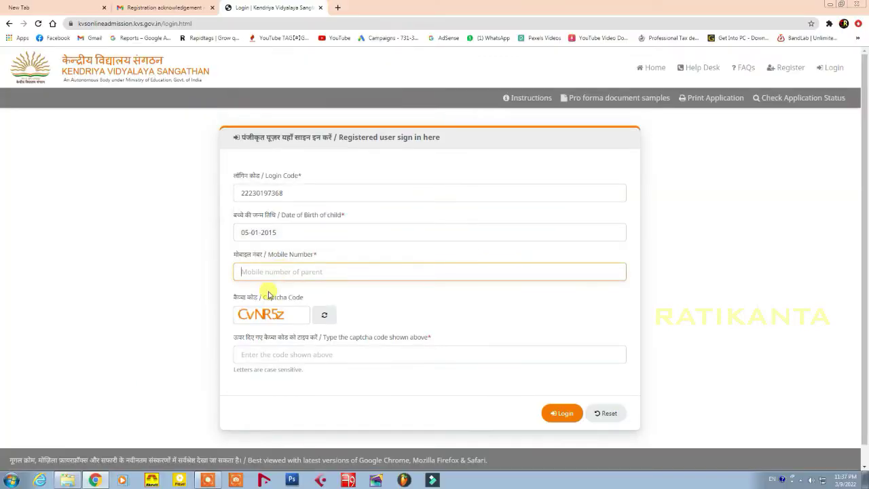
{"action": "key", "text": "ctrl+v"}
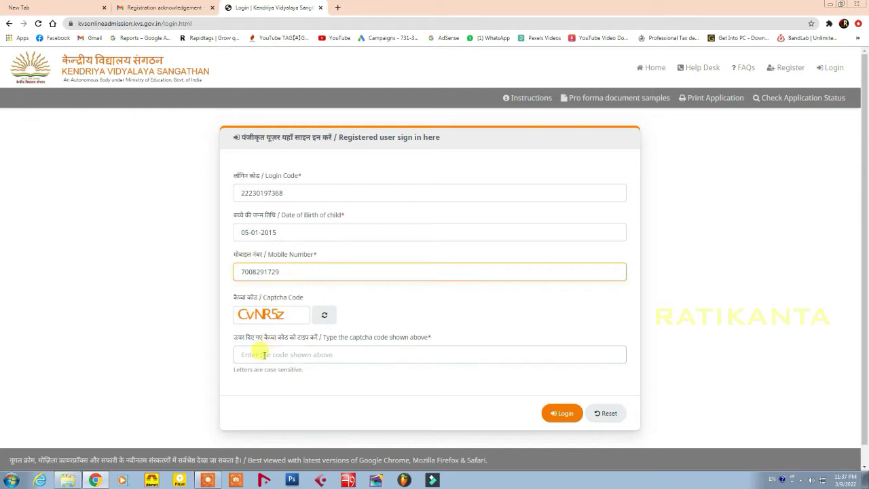
{"action": "left_click", "coordinate": [263, 354]}
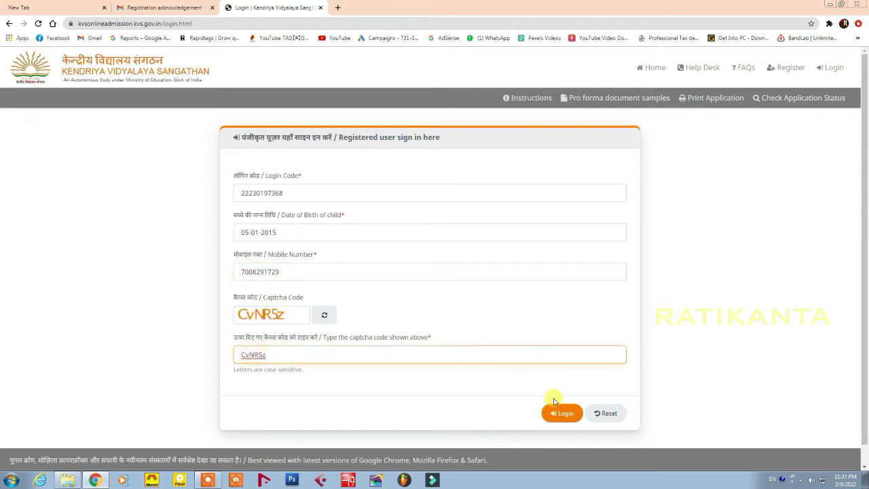
{"action": "left_click", "coordinate": [551, 415]}
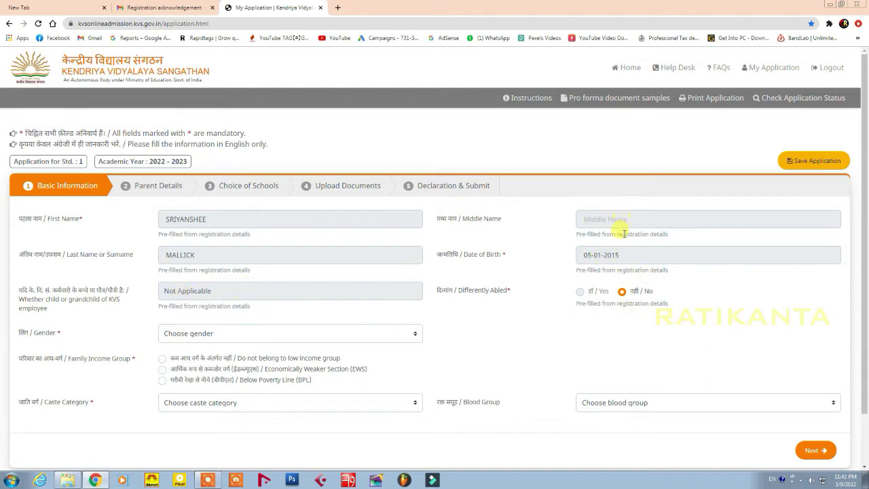
Mark Family Income Group as 'Do not belong to low income group'
{"action": "scroll", "coordinate": [372, 338], "scroll_direction": "down", "scroll_amount": 1}
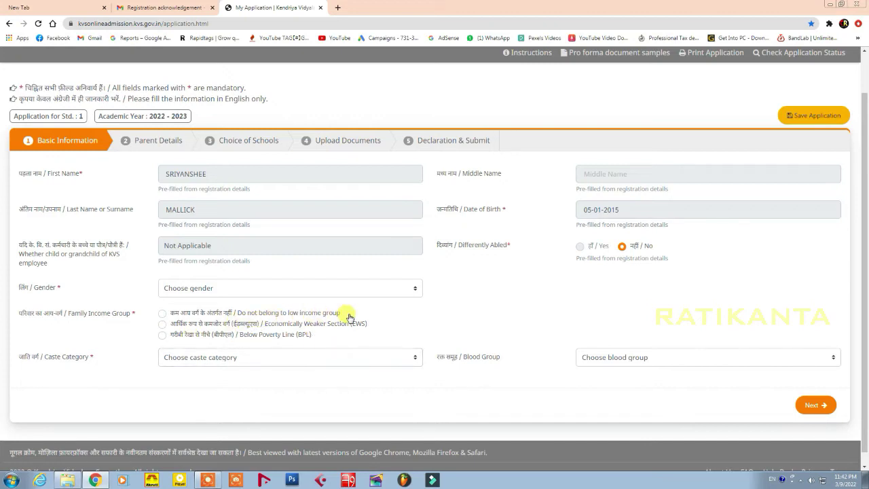
{"action": "left_click", "coordinate": [161, 314]}
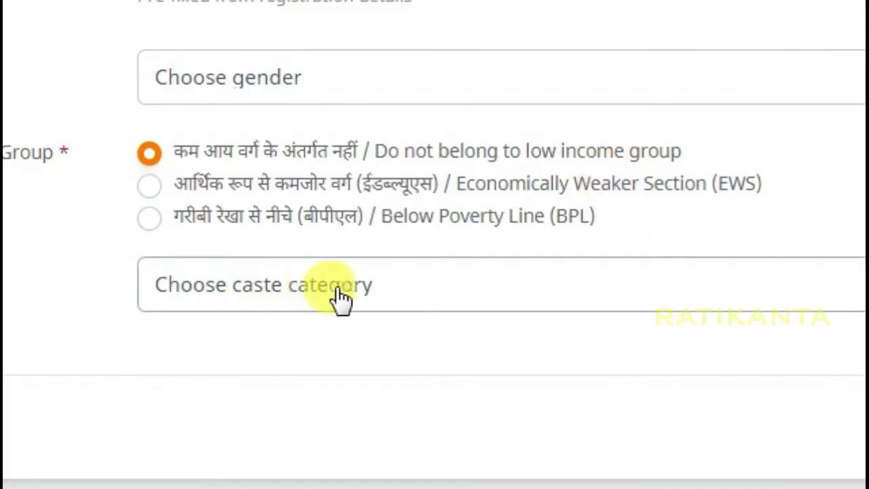
Choose General caste category and A +ve blood group, then try Next, which flags Gender
{"action": "left_click", "coordinate": [342, 296]}
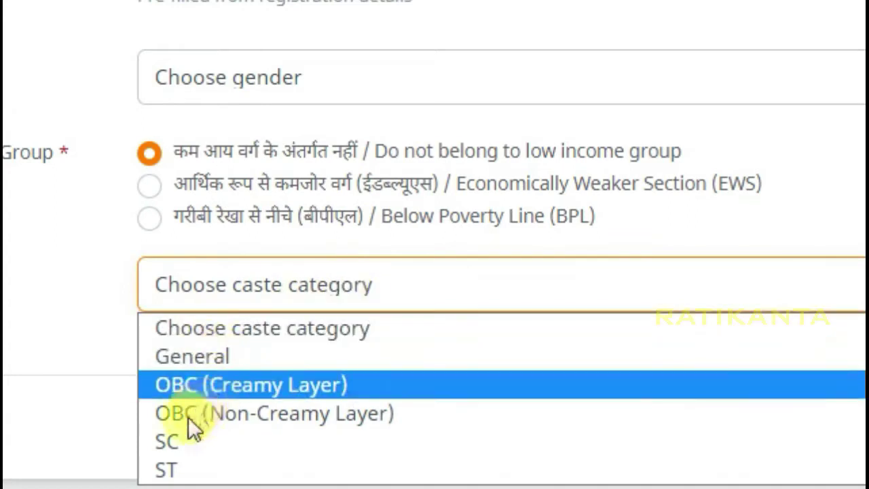
{"action": "left_click", "coordinate": [219, 356]}
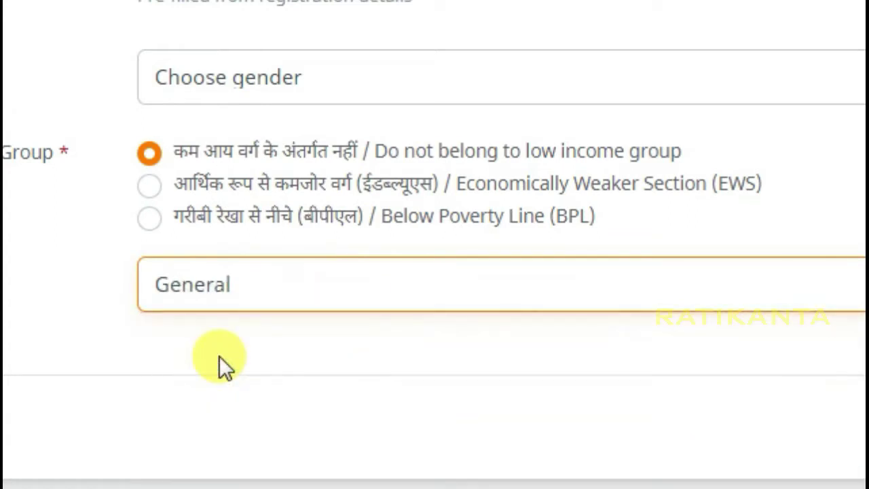
{"action": "left_click", "coordinate": [436, 281]}
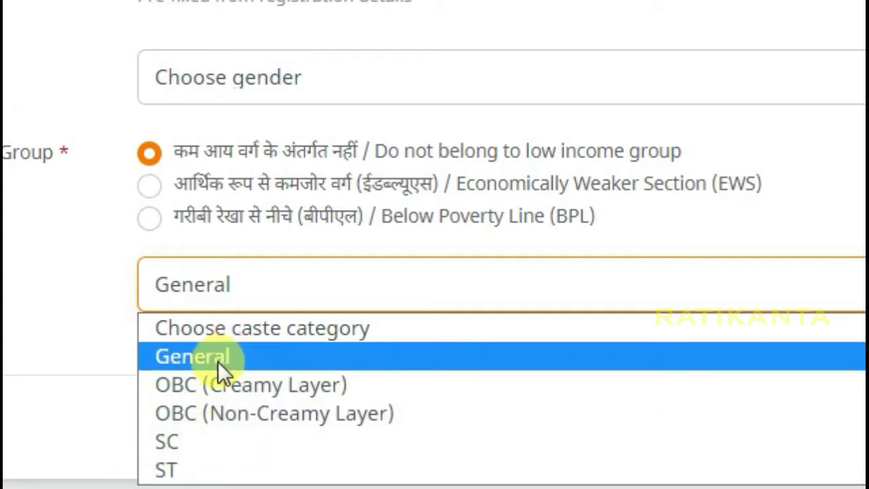
{"action": "left_click", "coordinate": [221, 355]}
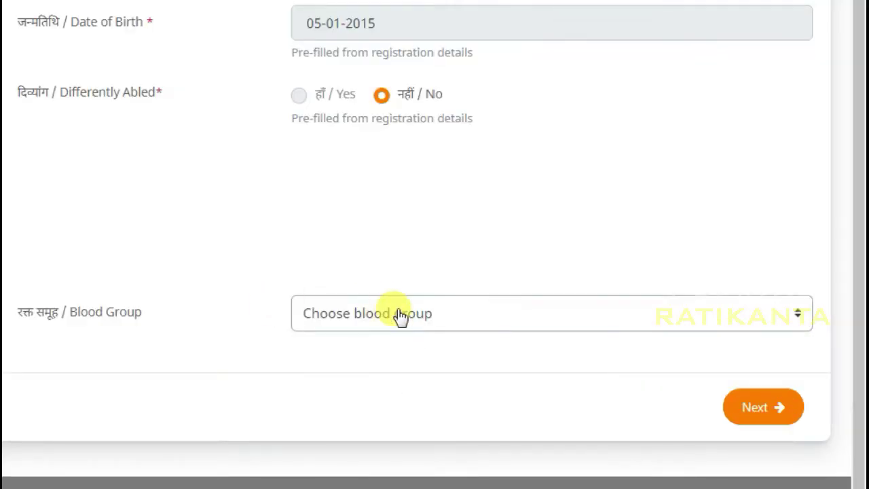
{"action": "left_click", "coordinate": [397, 316]}
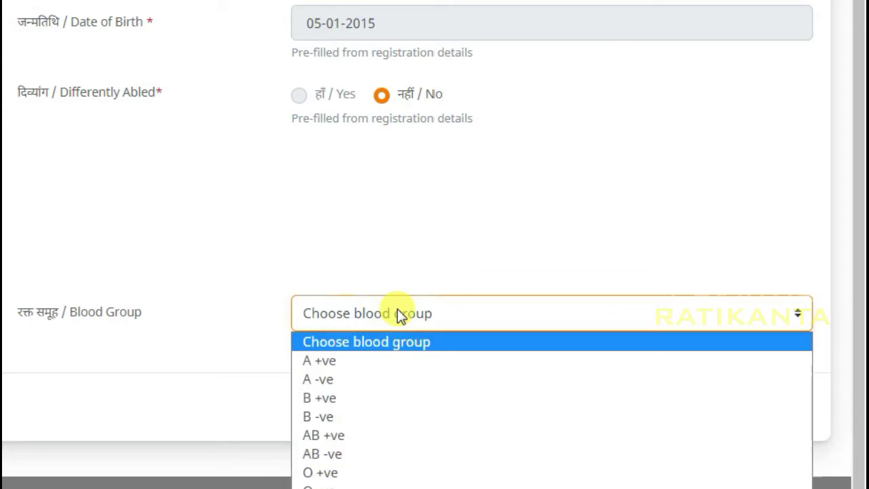
{"action": "left_click", "coordinate": [325, 360]}
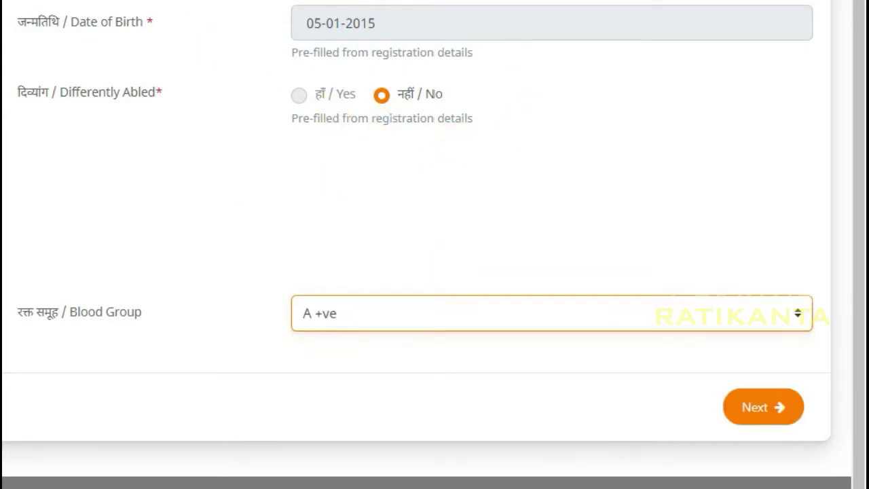
{"action": "left_click", "coordinate": [757, 416]}
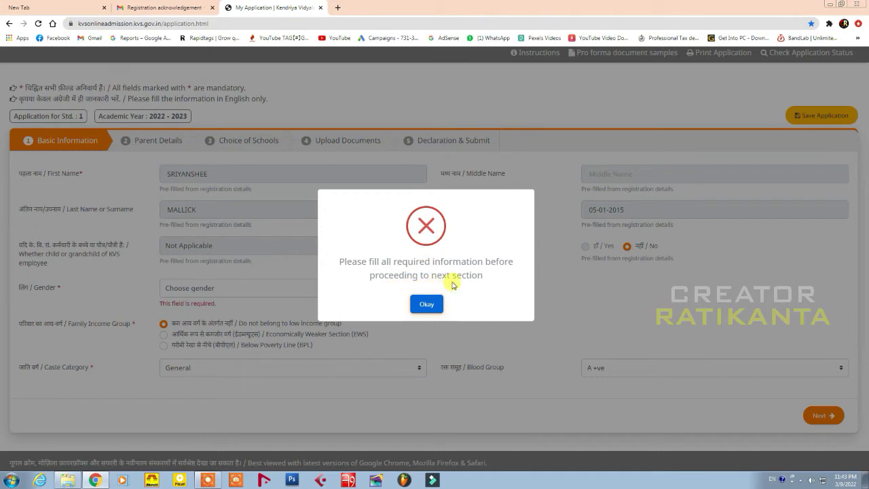
Dismiss the error, set Gender to Female and Single Girl Child to No, then continue
{"action": "left_click", "coordinate": [426, 303]}
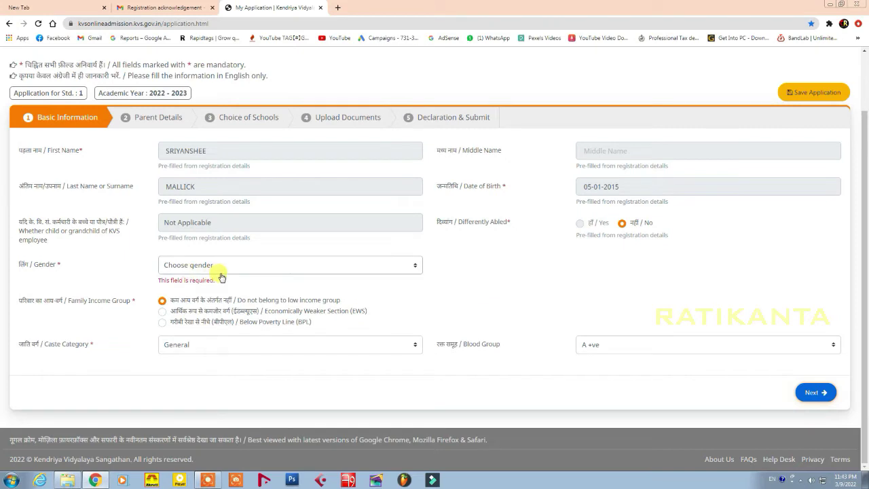
{"action": "left_click", "coordinate": [328, 269]}
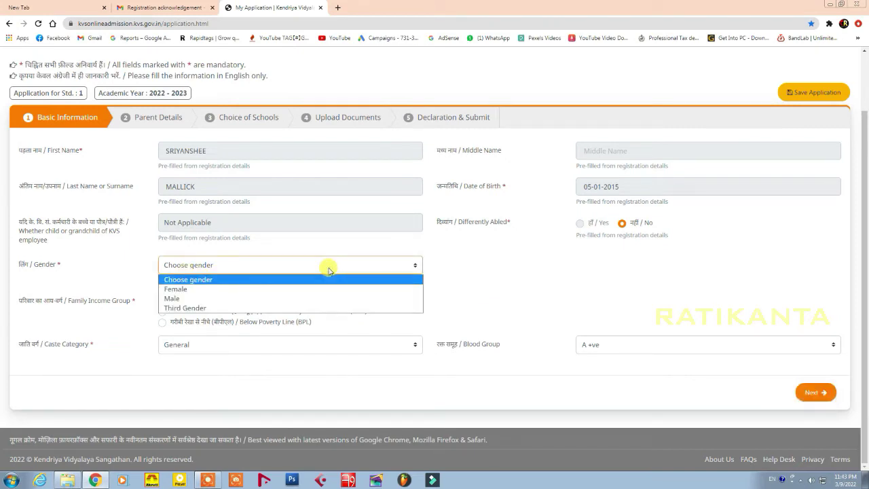
{"action": "left_click", "coordinate": [190, 289]}
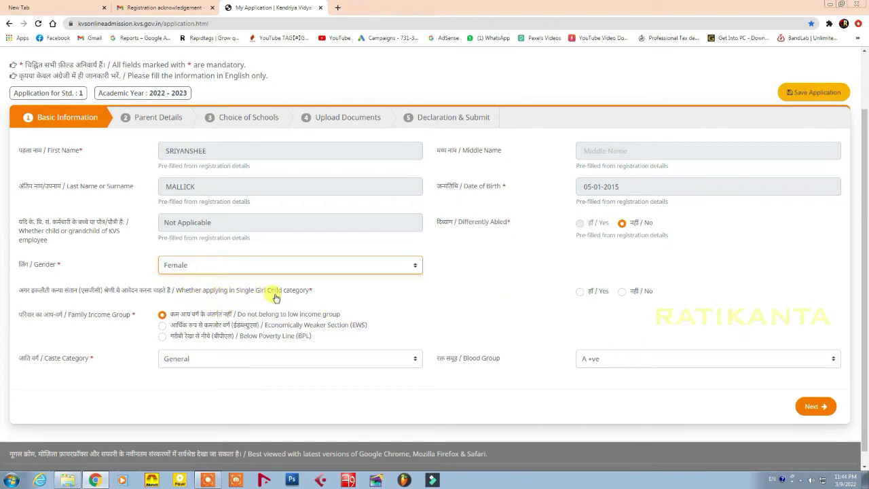
{"action": "left_click", "coordinate": [623, 292]}
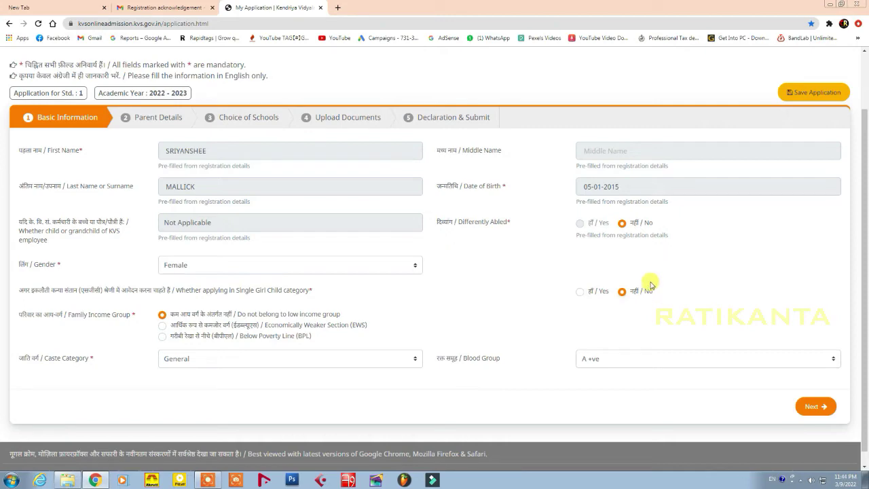
{"action": "left_click", "coordinate": [815, 406]}
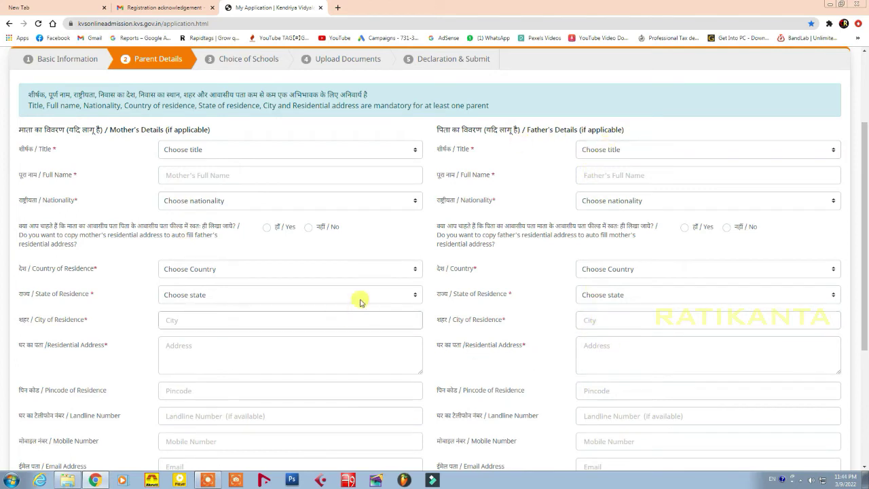
Enter the mother's title Mrs., her full name, and Indian nationality
{"action": "left_click", "coordinate": [226, 150]}
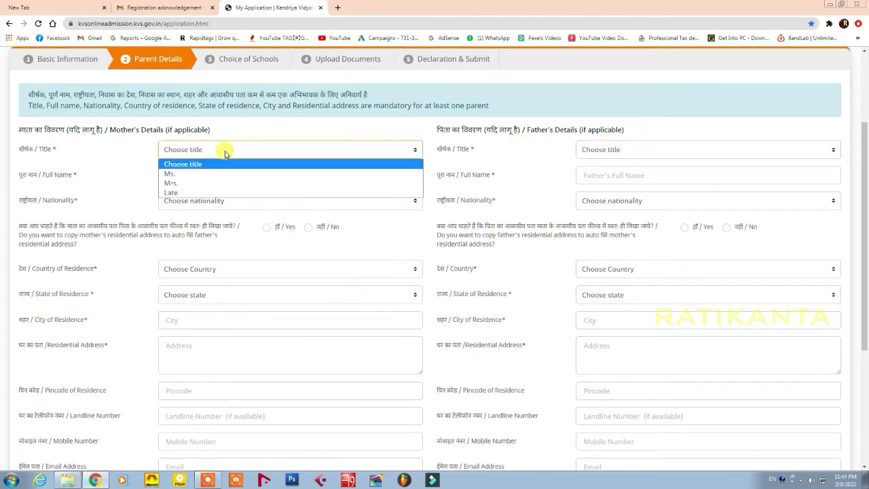
{"action": "left_click", "coordinate": [197, 184]}
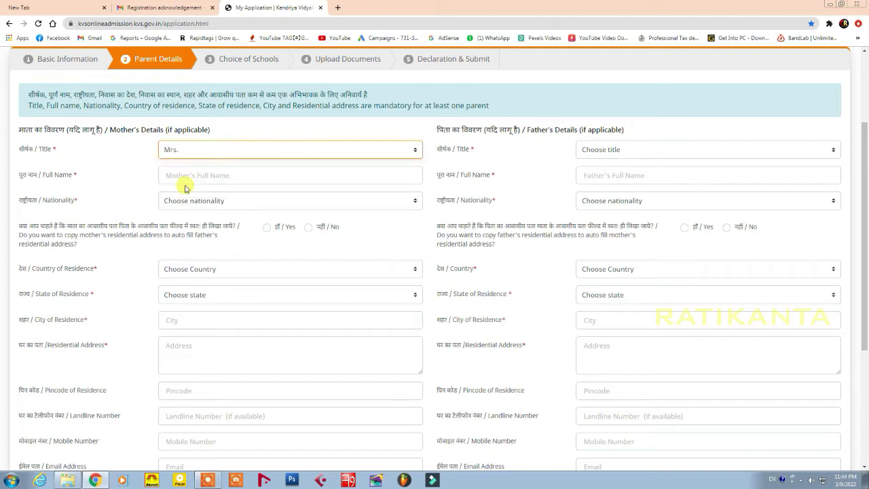
{"action": "left_click", "coordinate": [229, 152]}
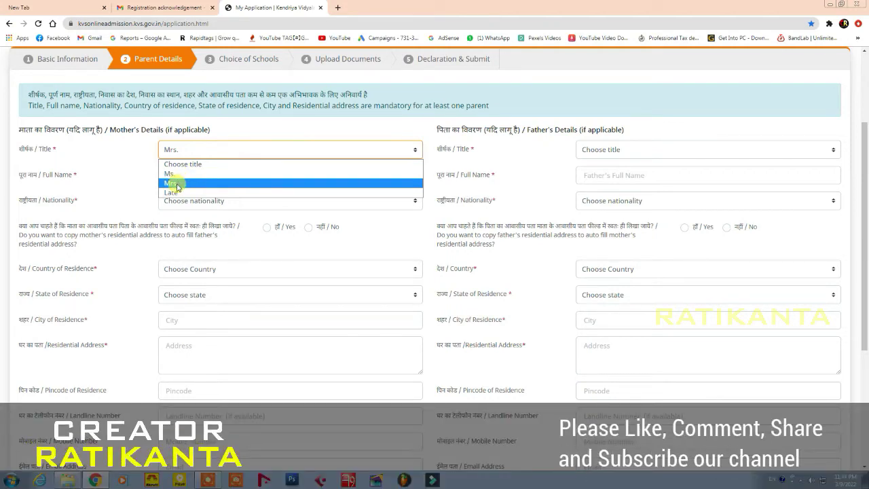
{"action": "left_click", "coordinate": [176, 184]}
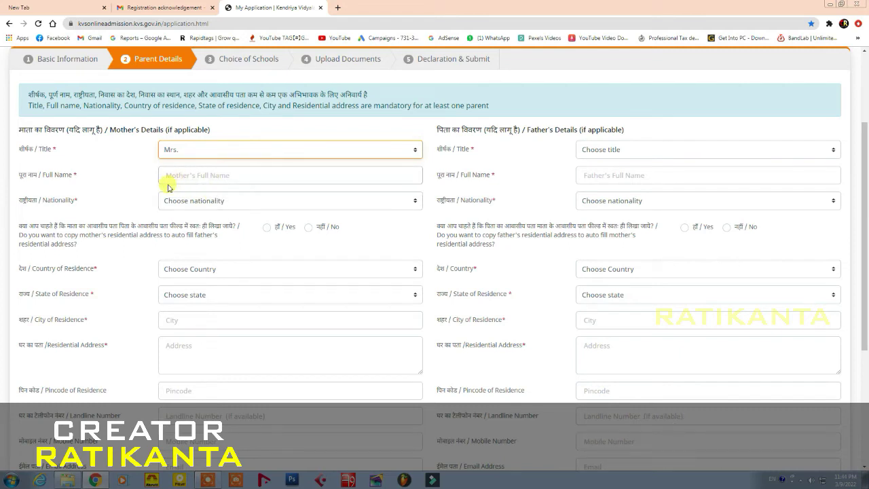
{"action": "left_click", "coordinate": [218, 175]}
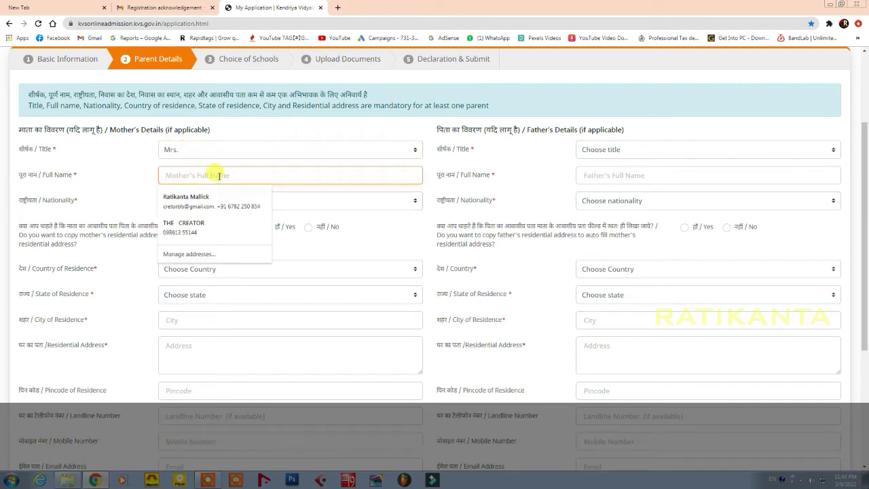
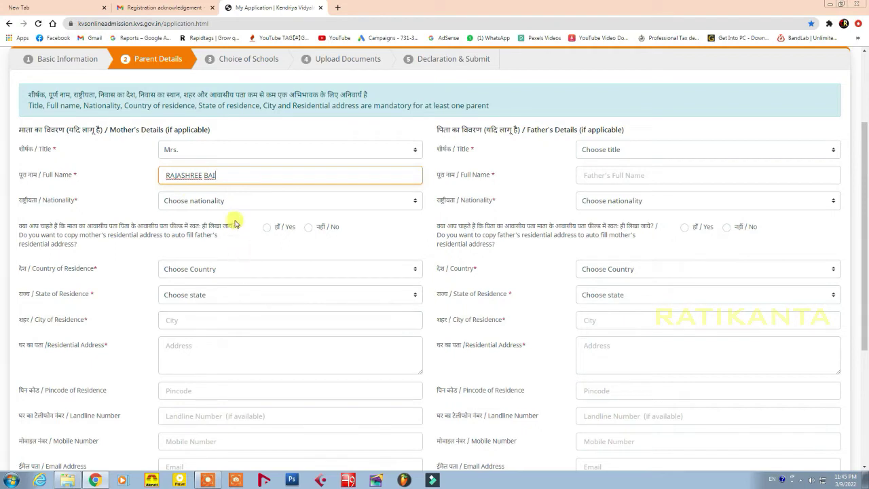
{"action": "left_click", "coordinate": [209, 201]}
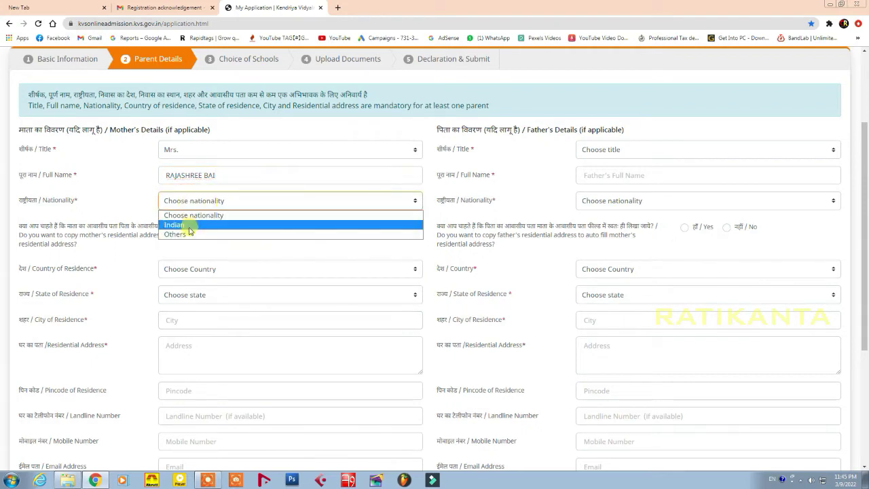
{"action": "left_click", "coordinate": [175, 224]}
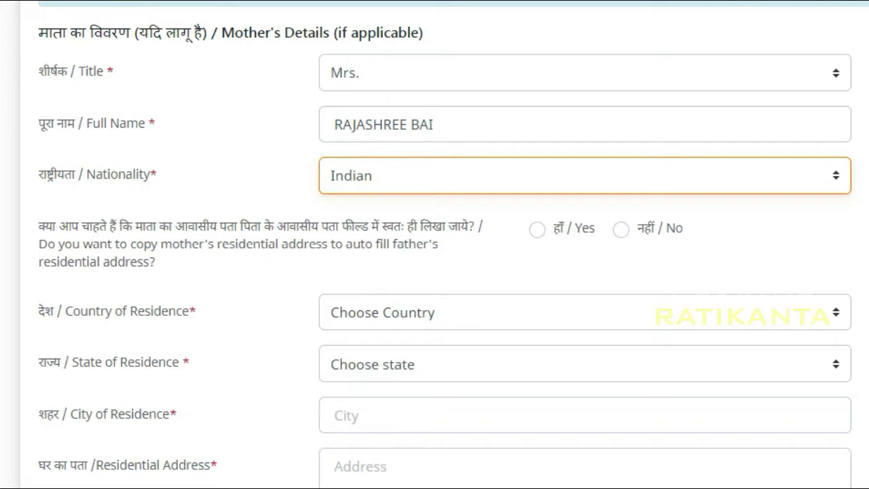
Reuse the mother's address for the father and set her country to India, state Odisha
{"action": "left_click", "coordinate": [535, 232]}
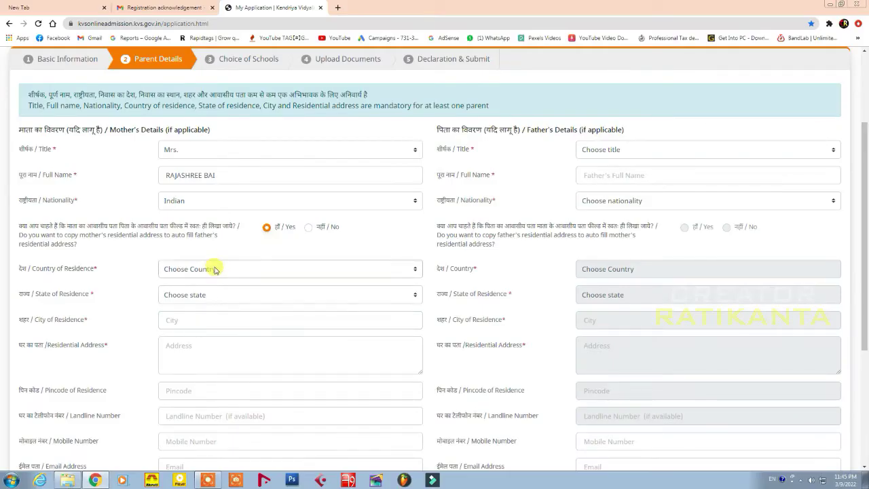
{"action": "left_click", "coordinate": [187, 272]}
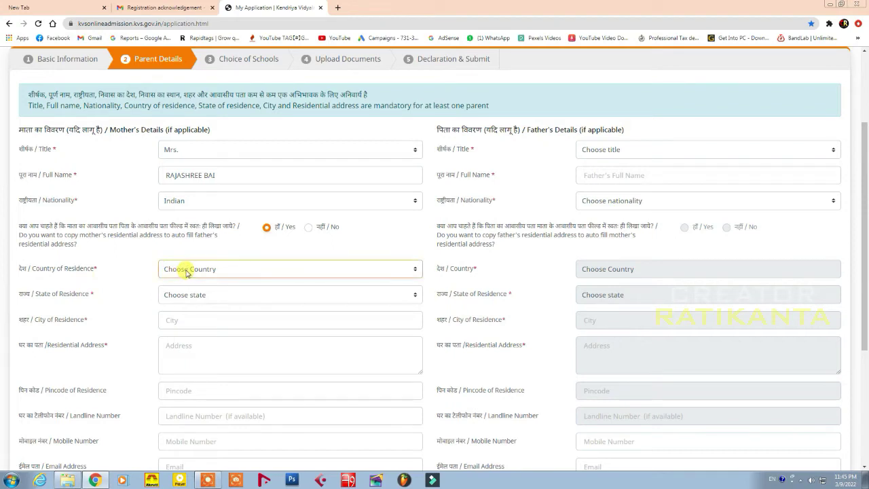
{"action": "left_click", "coordinate": [188, 272]}
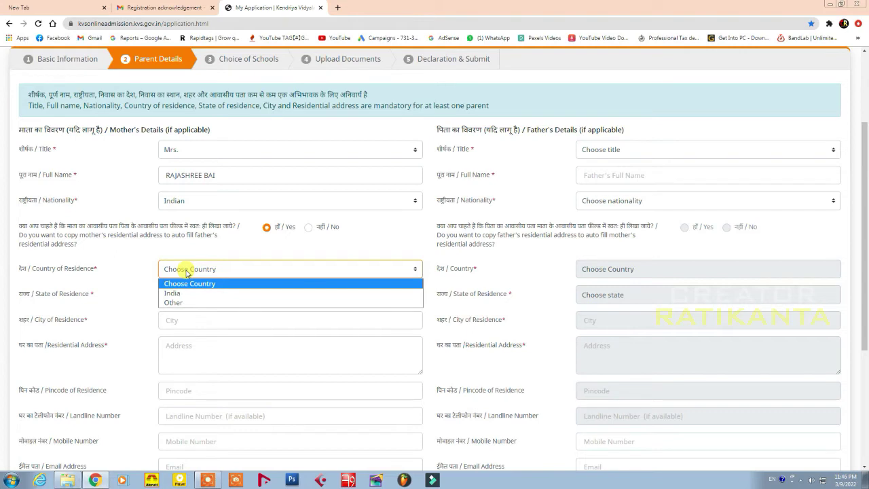
{"action": "left_click", "coordinate": [181, 294]}
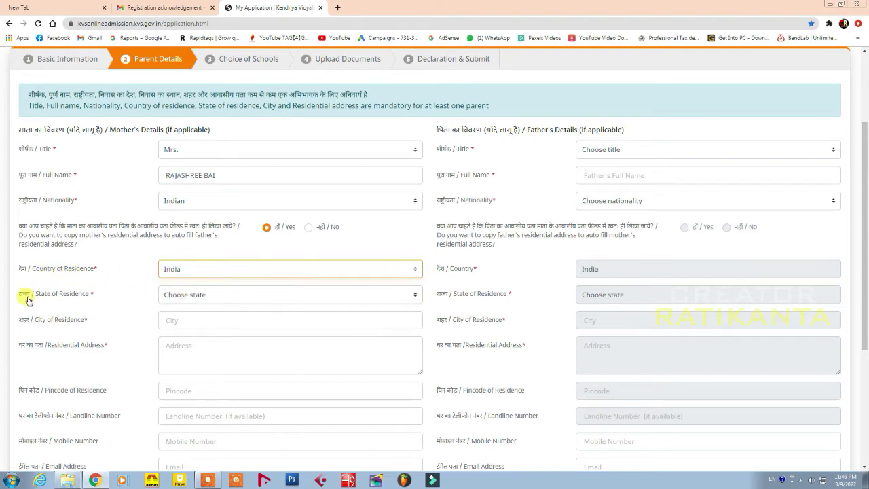
{"action": "left_click", "coordinate": [186, 295]}
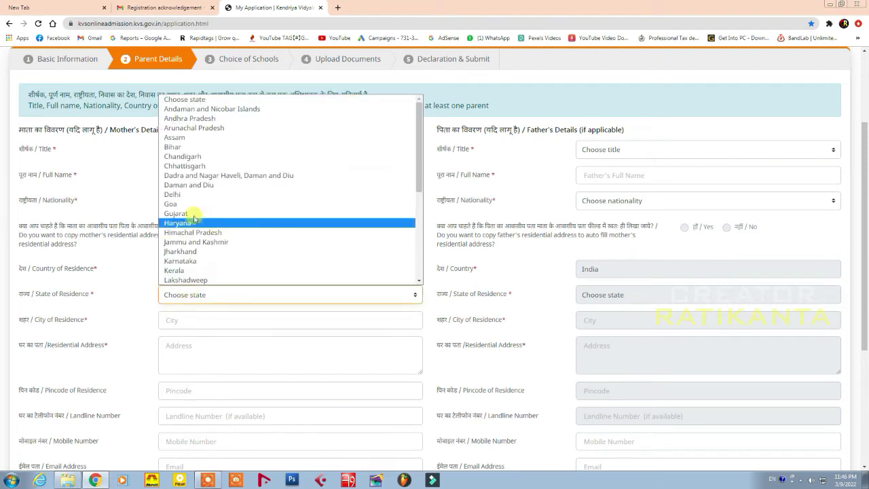
{"action": "scroll", "coordinate": [200, 207], "scroll_direction": "down", "scroll_amount": 3}
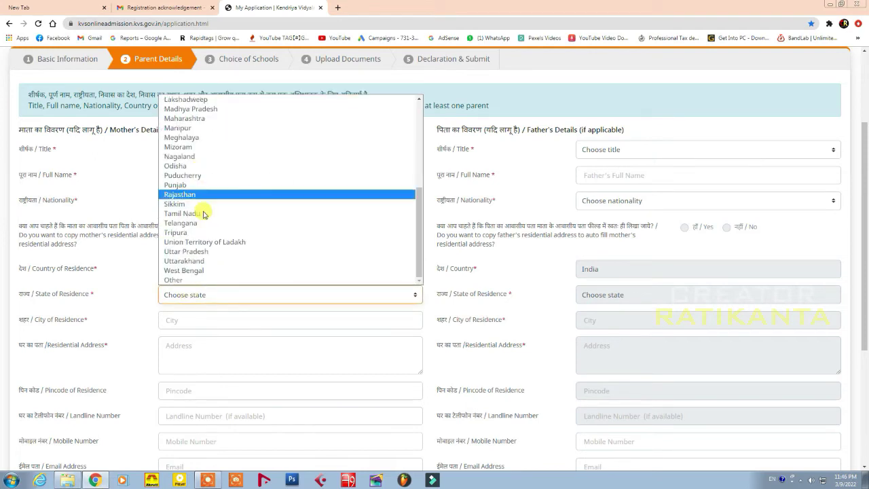
{"action": "left_click", "coordinate": [180, 166]}
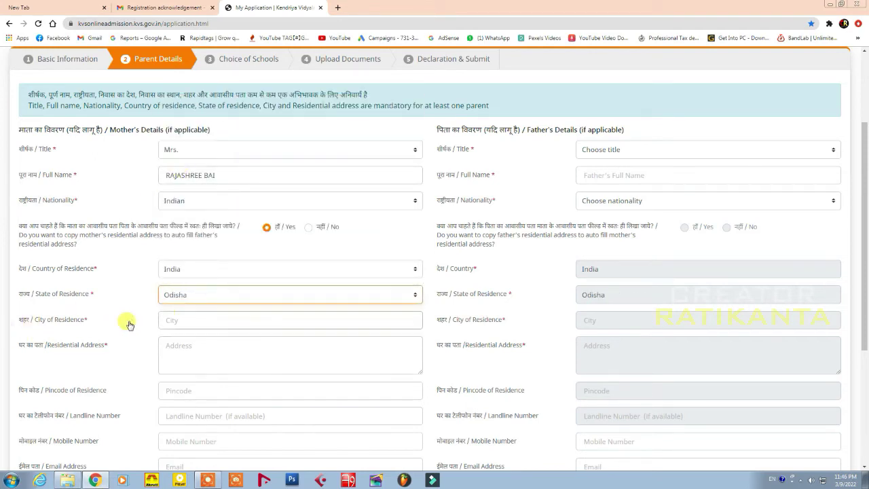
Enter the mother's city and her residential address
{"action": "left_click", "coordinate": [187, 319]}
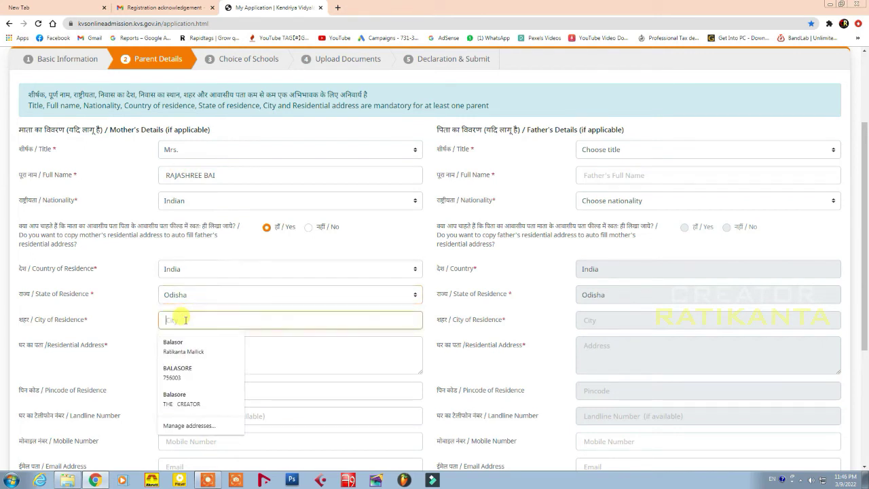
{"action": "type", "text": "BALASORE"}
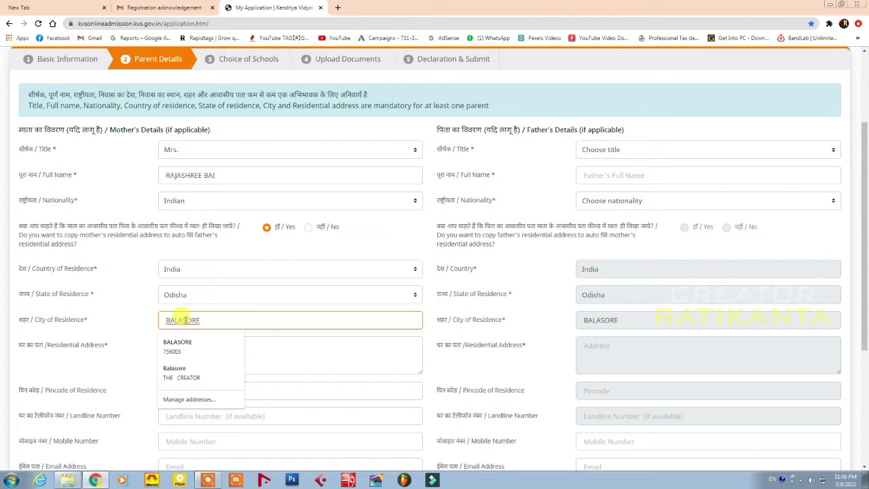
{"action": "key", "text": "Tab"}
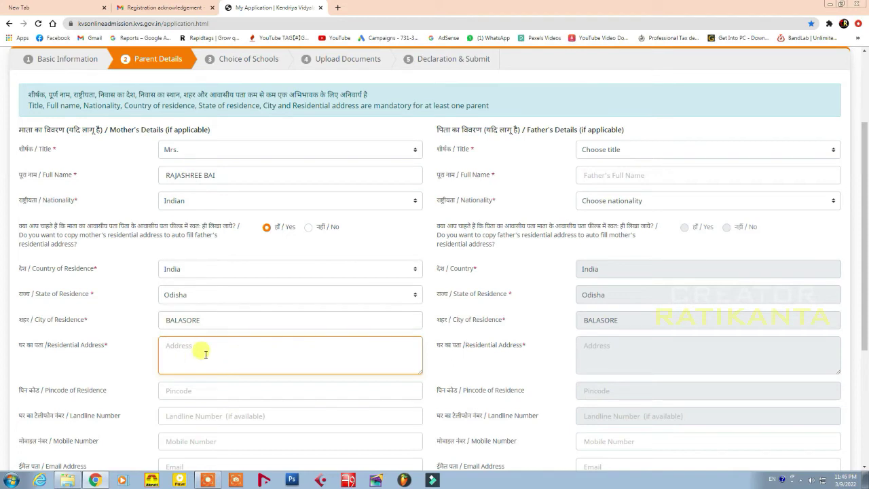
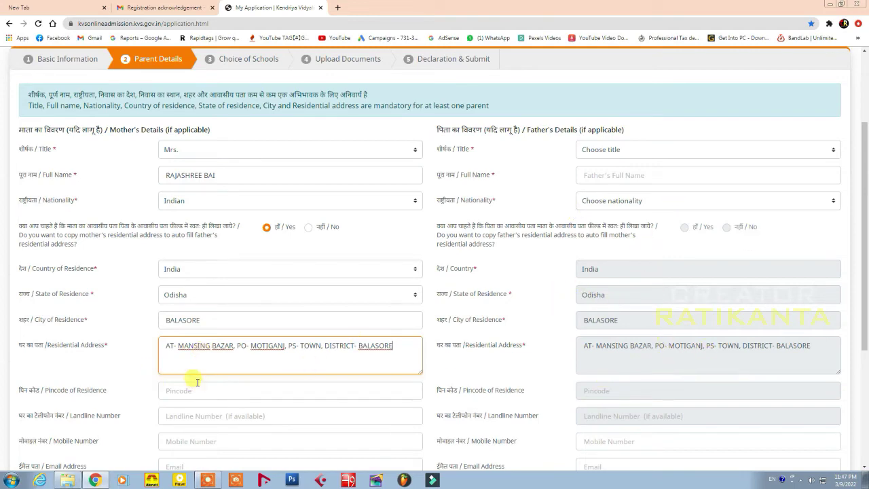
Fill in the mother's pincode and landline number
{"action": "scroll", "coordinate": [210, 149], "scroll_direction": "up", "scroll_amount": 2}
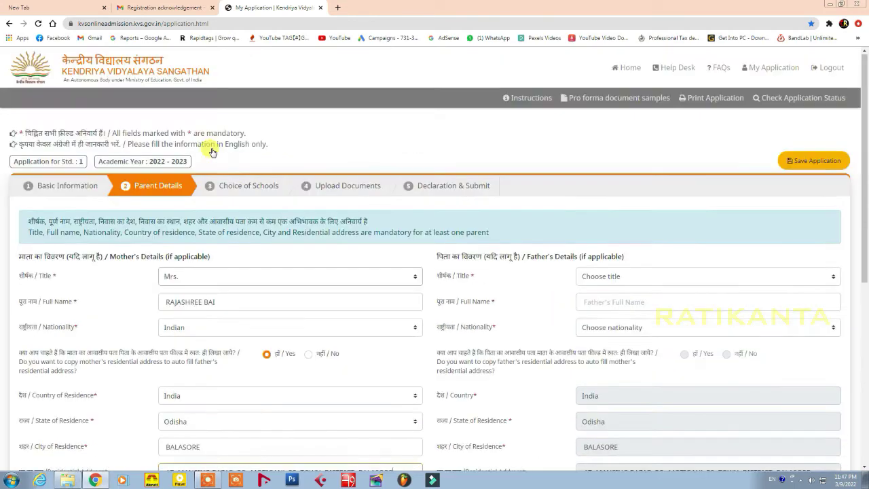
{"action": "scroll", "coordinate": [289, 303], "scroll_direction": "down", "scroll_amount": 2}
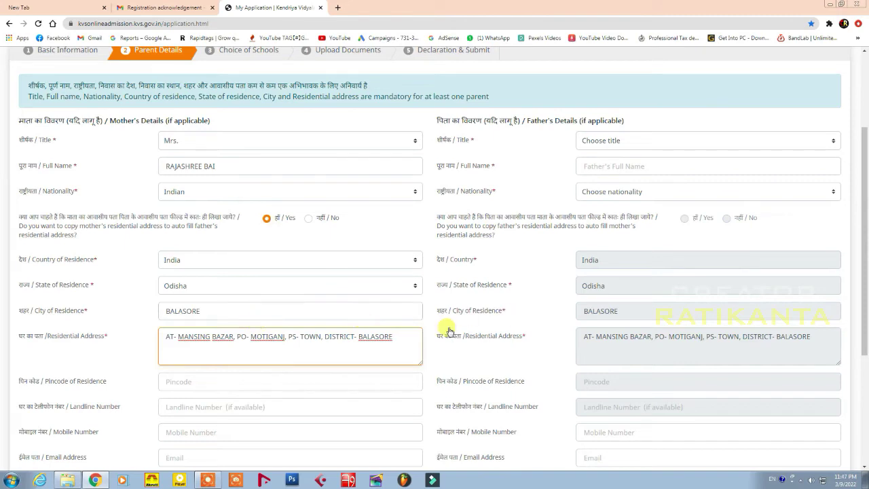
{"action": "scroll", "coordinate": [285, 297], "scroll_direction": "down", "scroll_amount": 1}
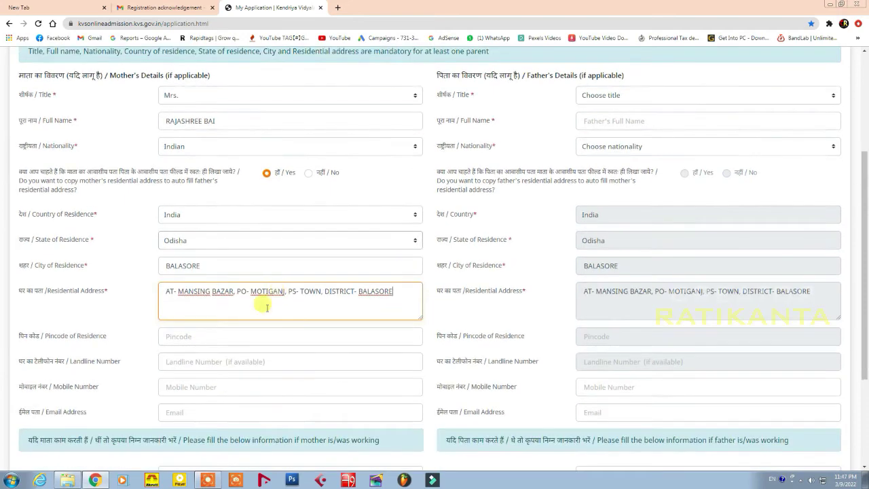
{"action": "left_click", "coordinate": [197, 336]}
{"action": "type", "text": "7"}
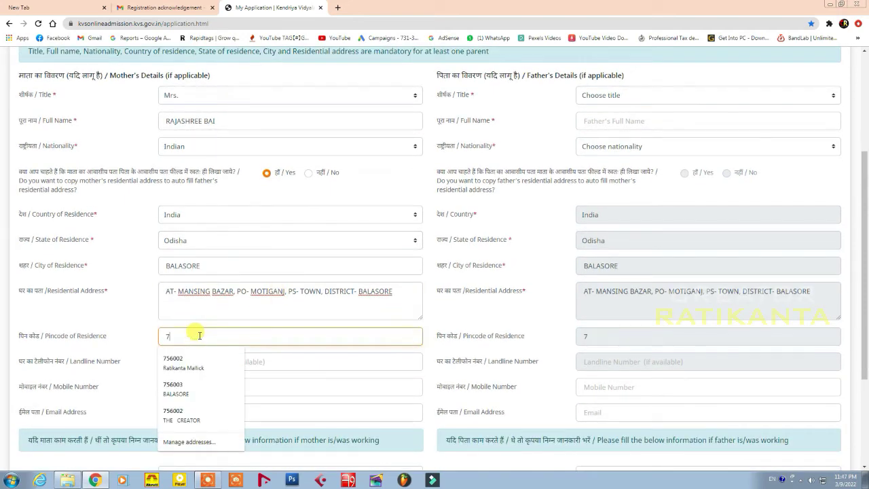
{"action": "type", "text": "56003"}
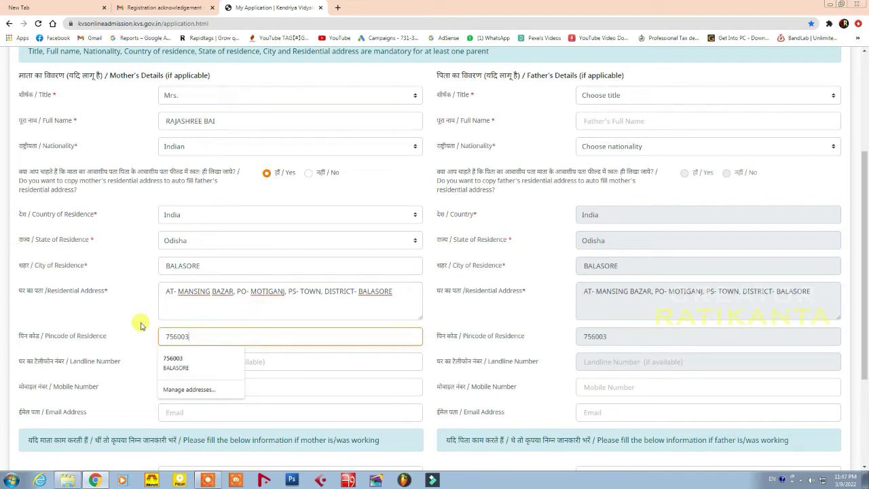
{"action": "left_click", "coordinate": [140, 326]}
{"action": "left_click", "coordinate": [195, 360]}
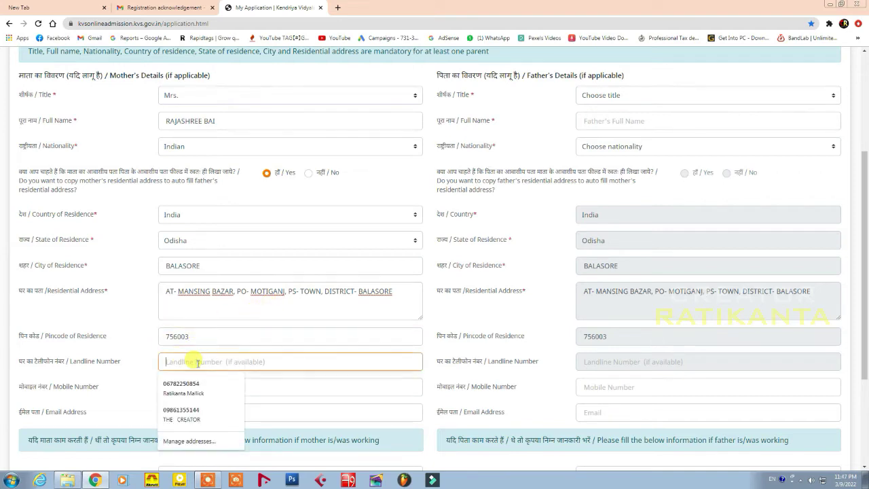
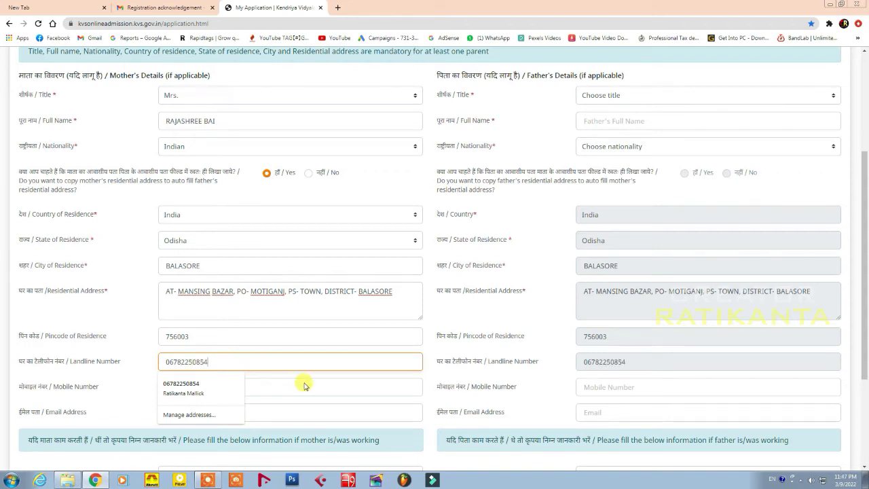
Enter the mother's mobile number and e-mail, and set her occupation to Housewife
{"action": "left_click", "coordinate": [300, 387]}
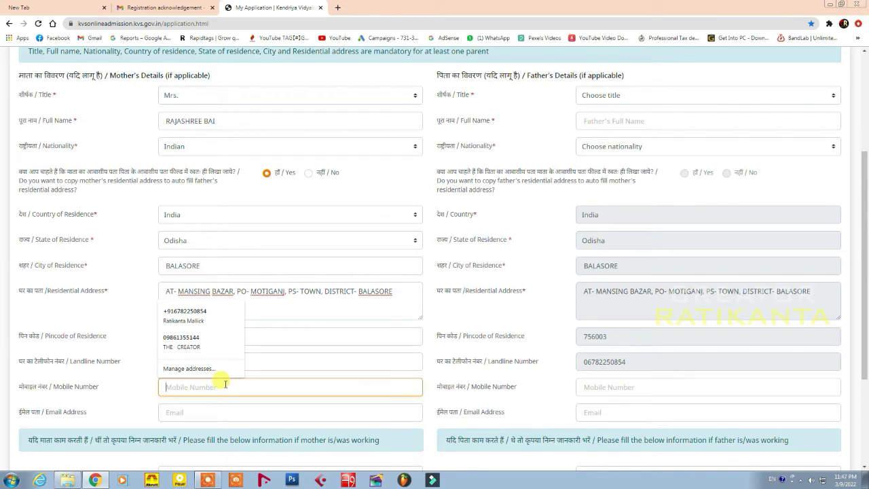
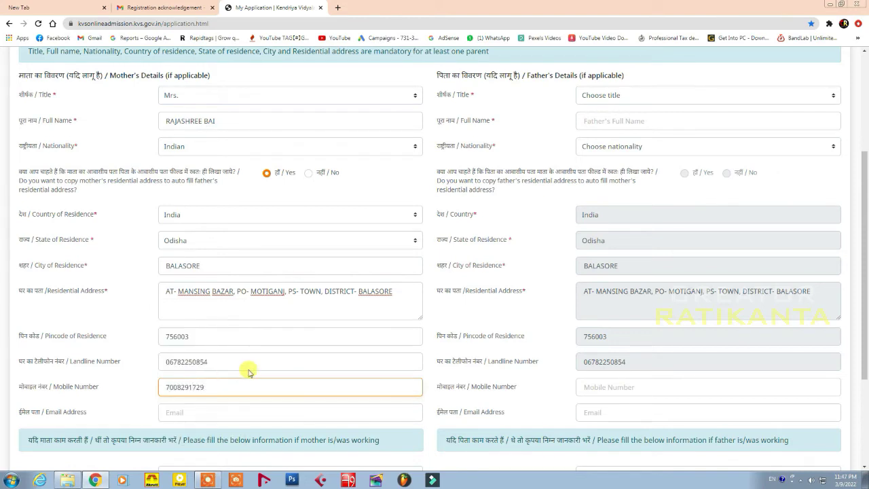
{"action": "scroll", "coordinate": [246, 367], "scroll_direction": "down", "scroll_amount": 1}
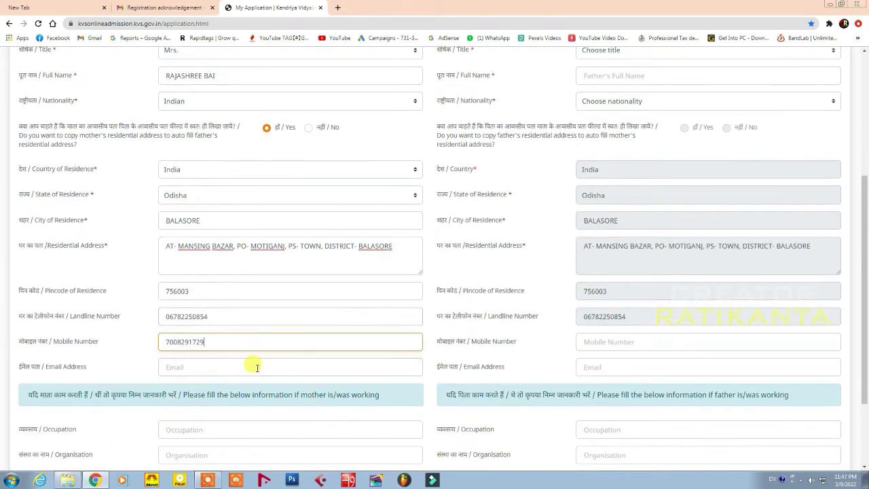
{"action": "left_click", "coordinate": [199, 366]}
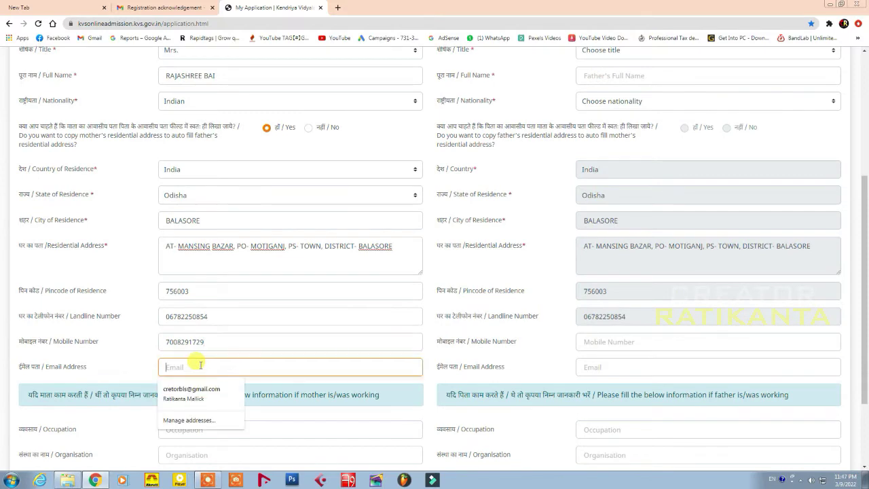
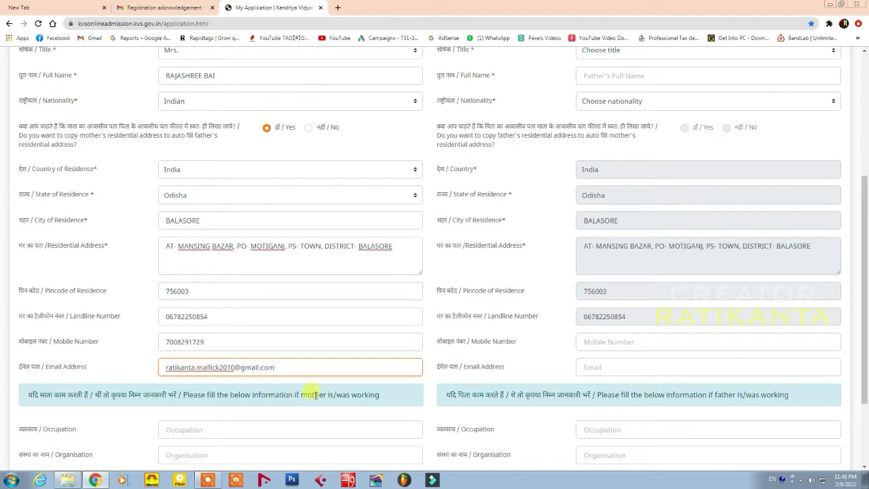
{"action": "scroll", "coordinate": [331, 343], "scroll_direction": "down", "scroll_amount": 1}
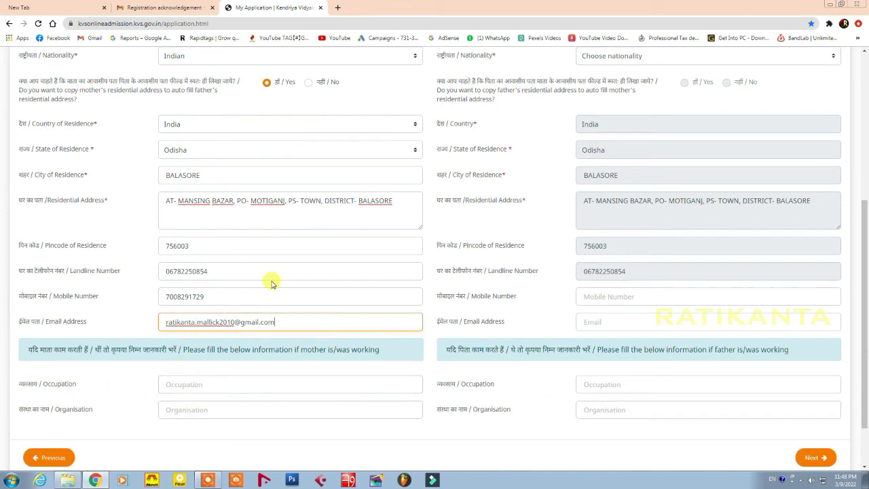
{"action": "scroll", "coordinate": [282, 262], "scroll_direction": "up", "scroll_amount": 1}
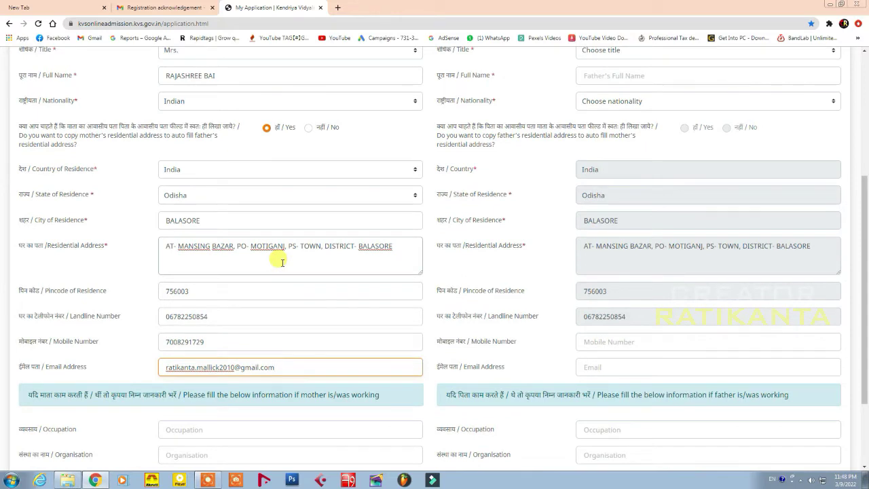
{"action": "scroll", "coordinate": [282, 262], "scroll_direction": "down", "scroll_amount": 1}
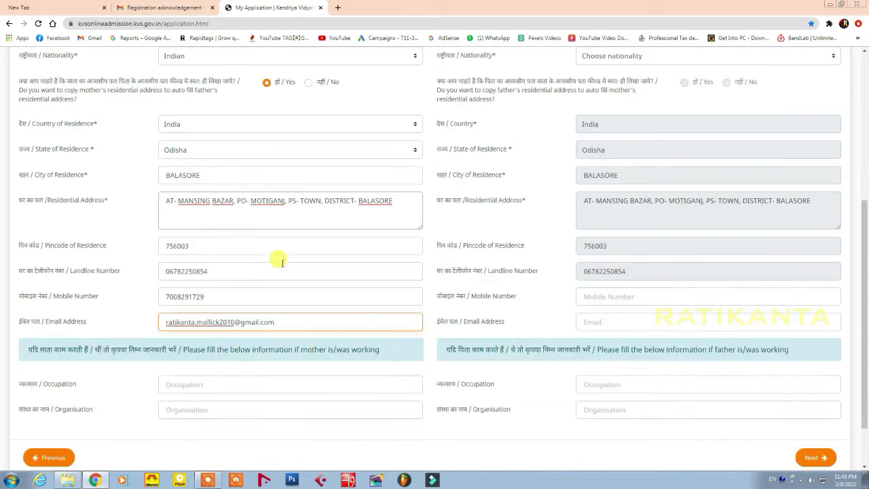
{"action": "left_click", "coordinate": [190, 383]}
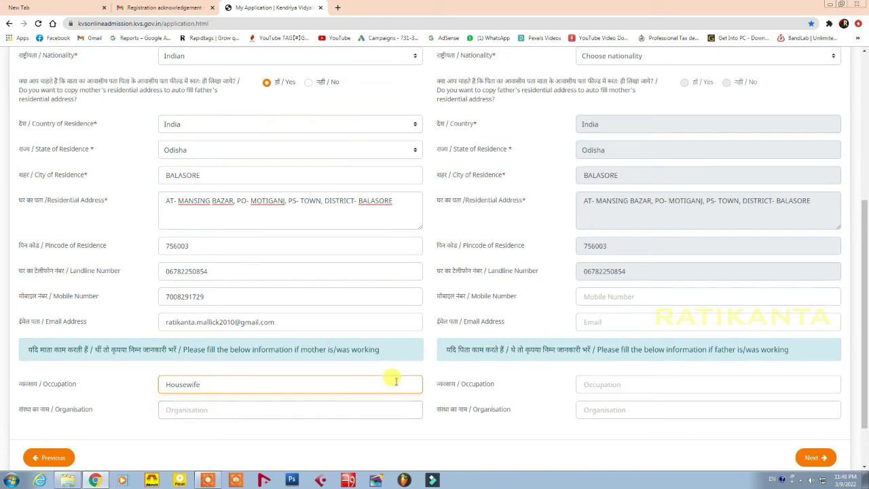
{"action": "scroll", "coordinate": [723, 317], "scroll_direction": "up", "scroll_amount": 2}
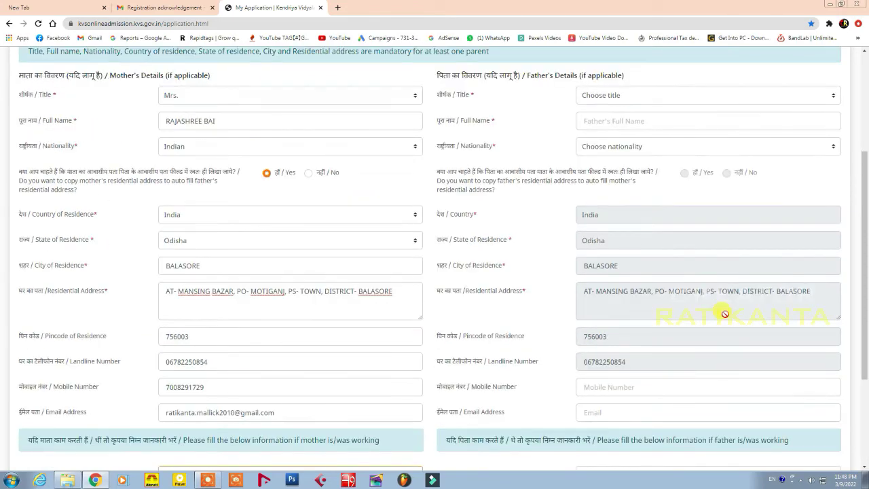
Enter the father's title Mr., his full name, and Indian nationality
{"action": "left_click", "coordinate": [619, 96]}
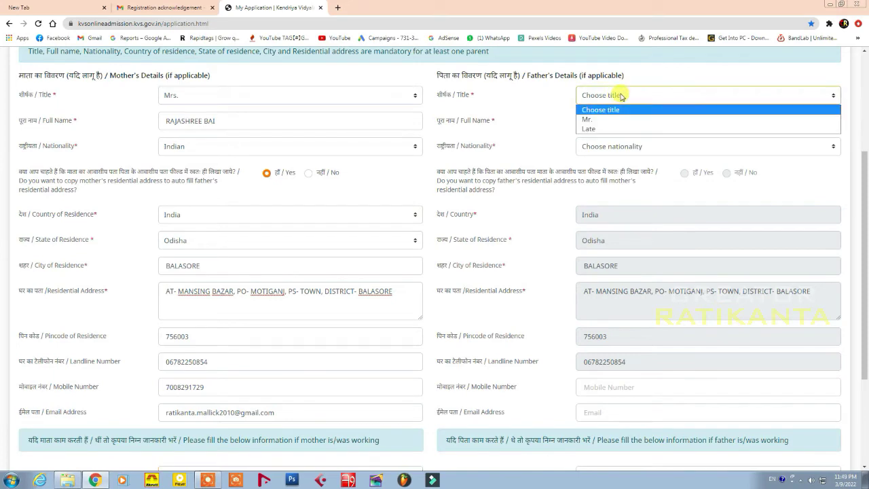
{"action": "left_click", "coordinate": [602, 118]}
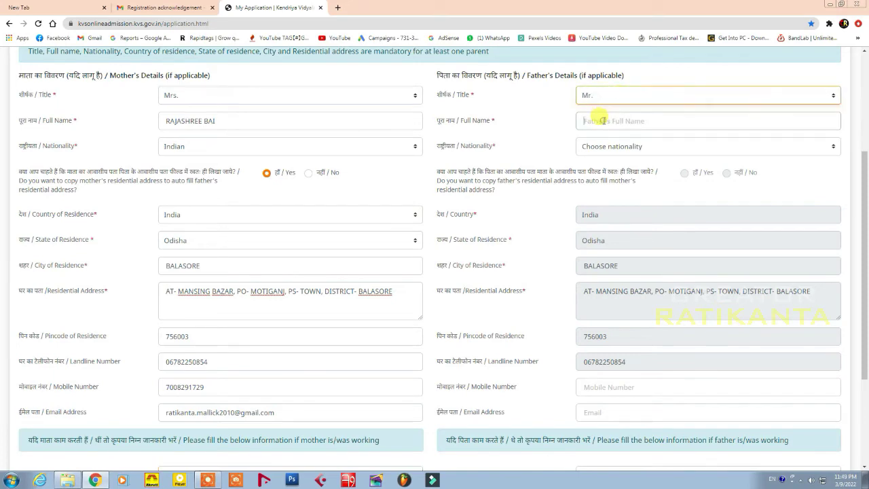
{"action": "left_click", "coordinate": [603, 120]}
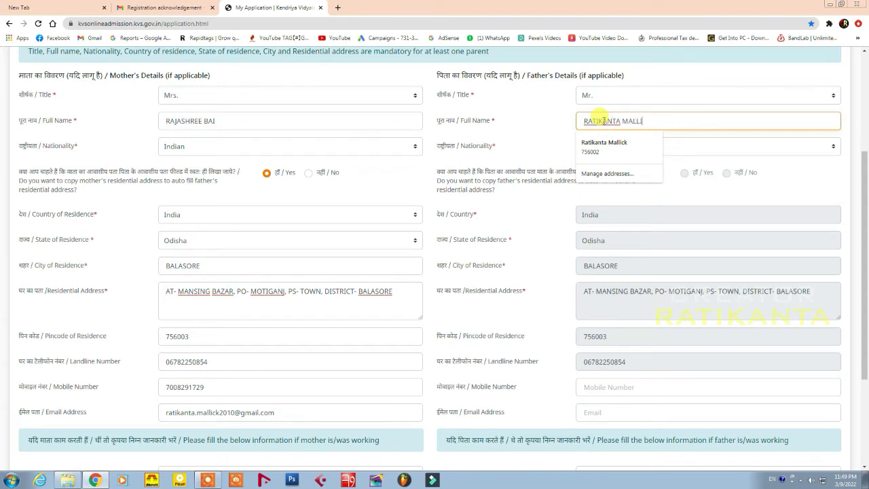
{"action": "left_click", "coordinate": [555, 132]}
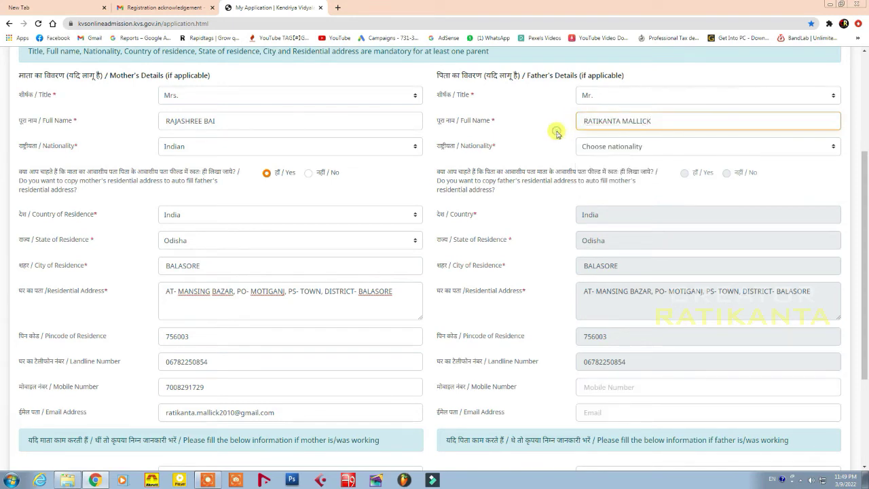
{"action": "left_click", "coordinate": [638, 151]}
{"action": "left_click", "coordinate": [609, 170]}
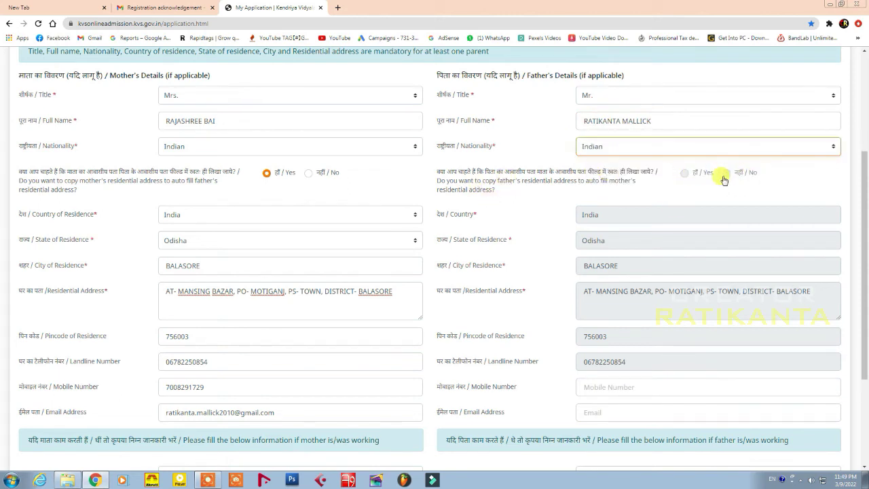
Scroll down and continue to the Choice of Schools step
{"action": "scroll", "coordinate": [766, 295], "scroll_direction": "down", "scroll_amount": 1}
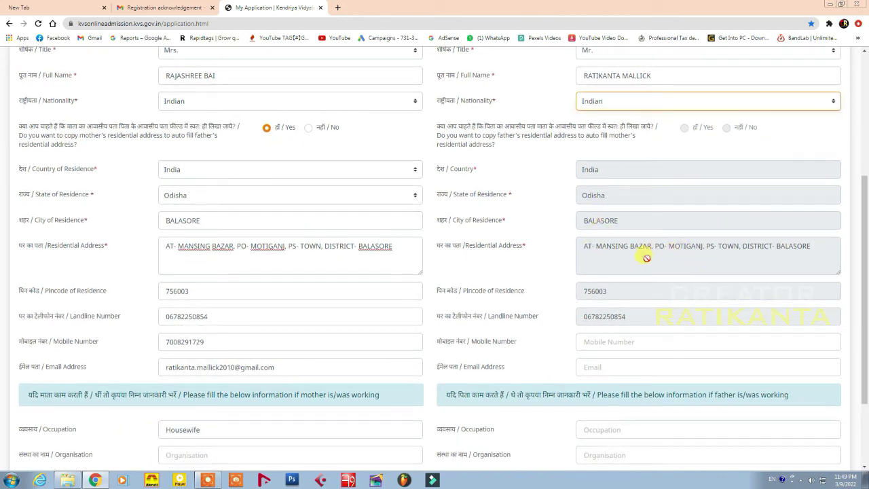
{"action": "scroll", "coordinate": [671, 299], "scroll_direction": "down", "scroll_amount": 1}
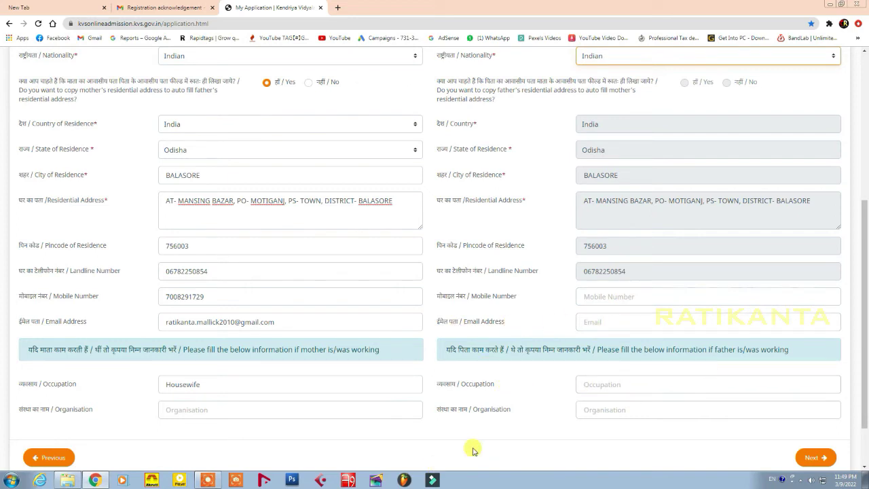
{"action": "scroll", "coordinate": [731, 411], "scroll_direction": "up", "scroll_amount": 1}
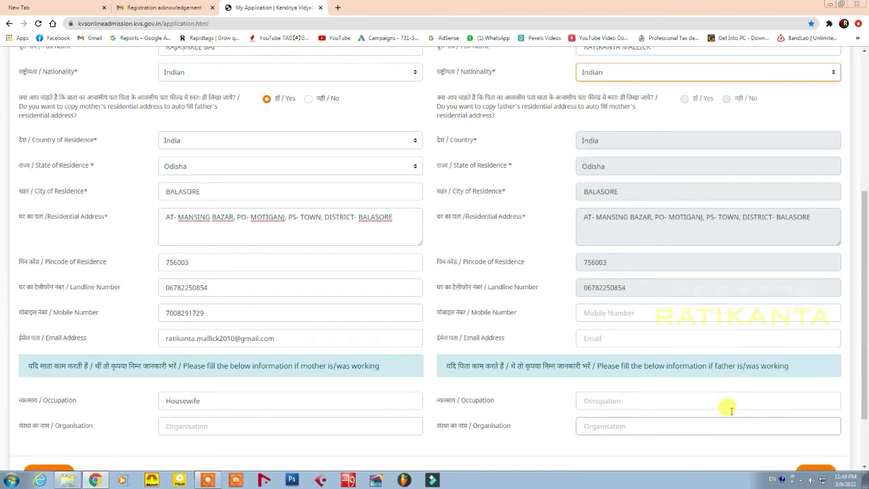
{"action": "scroll", "coordinate": [781, 409], "scroll_direction": "down", "scroll_amount": 2}
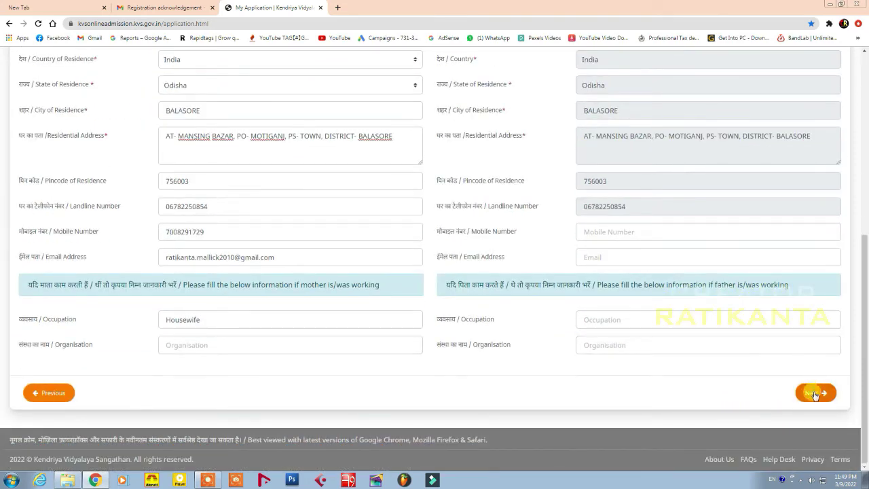
{"action": "left_click", "coordinate": [814, 393]}
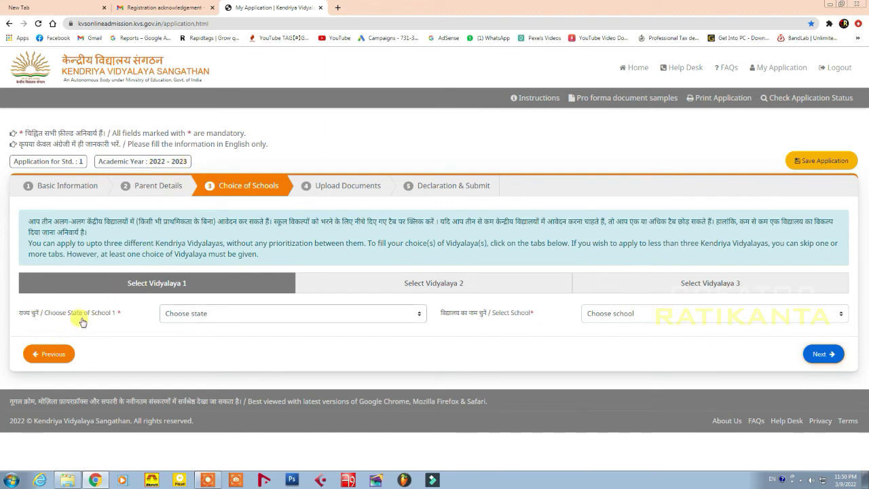
Select Odisha as the state, then add KV BALASORE NO.1 and KV BALASORE NO.2 as school choices
{"action": "left_click", "coordinate": [222, 314]}
{"action": "scroll", "coordinate": [202, 252], "scroll_direction": "down", "scroll_amount": 6}
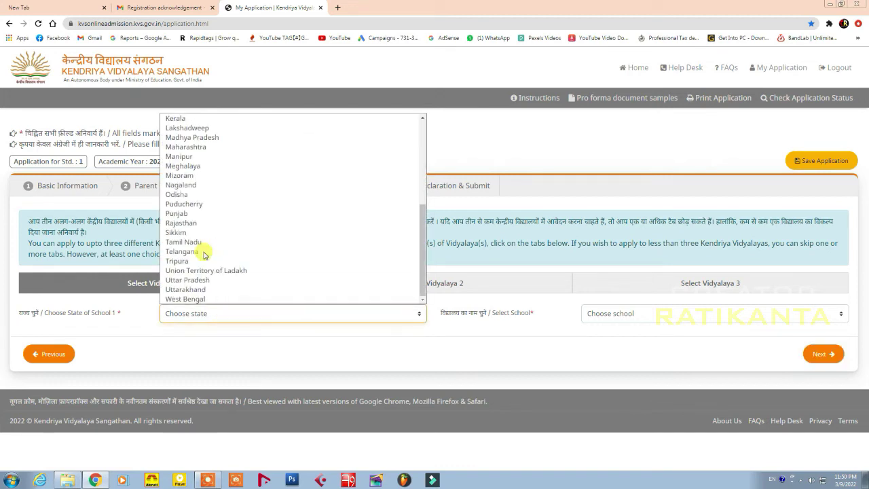
{"action": "left_click", "coordinate": [189, 195]}
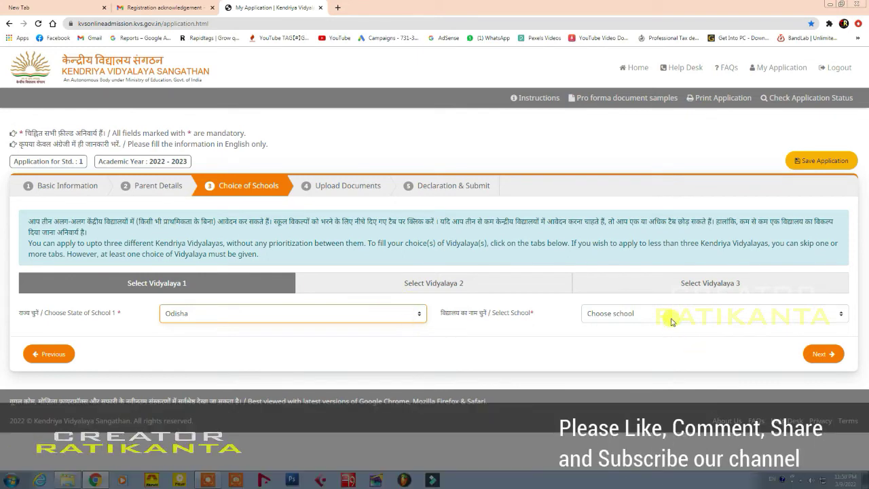
{"action": "left_click", "coordinate": [673, 316]}
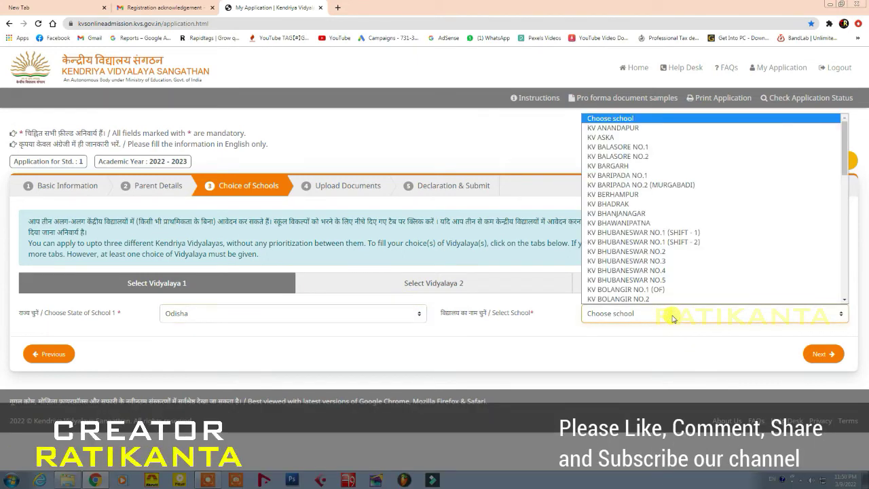
{"action": "left_click", "coordinate": [631, 147]}
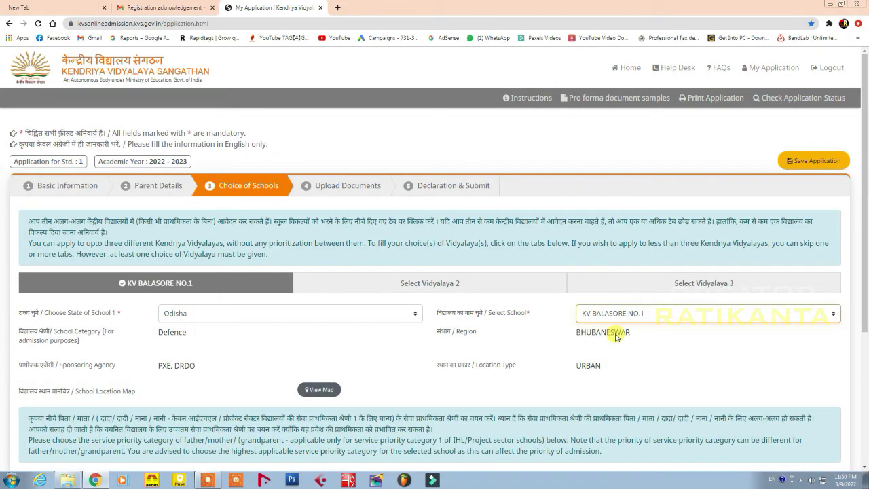
{"action": "left_click", "coordinate": [643, 316]}
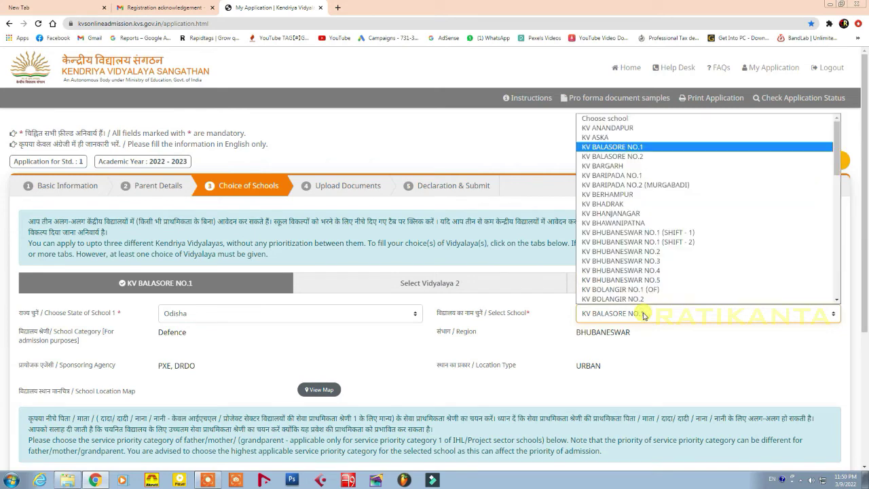
{"action": "left_click", "coordinate": [636, 156]}
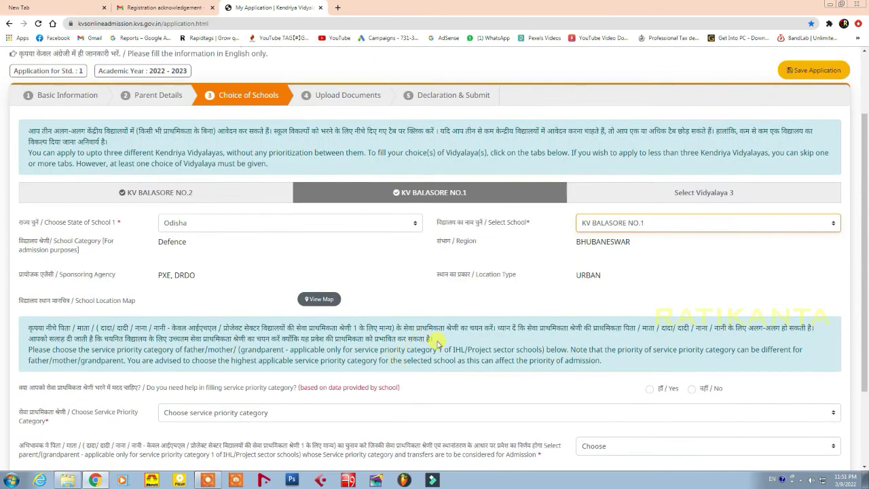
Set service priority category 5 with parent priority Not Applicable for the first Balasore school
{"action": "scroll", "coordinate": [420, 353], "scroll_direction": "down", "scroll_amount": 1}
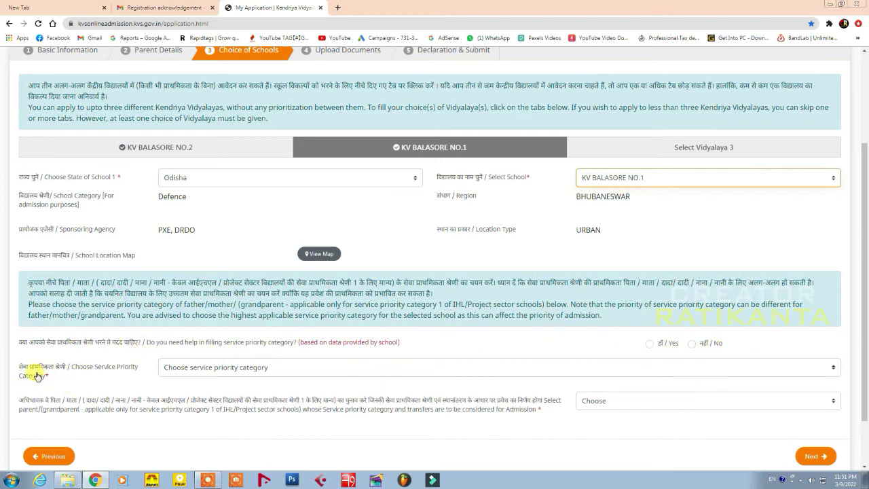
{"action": "left_click", "coordinate": [257, 369]}
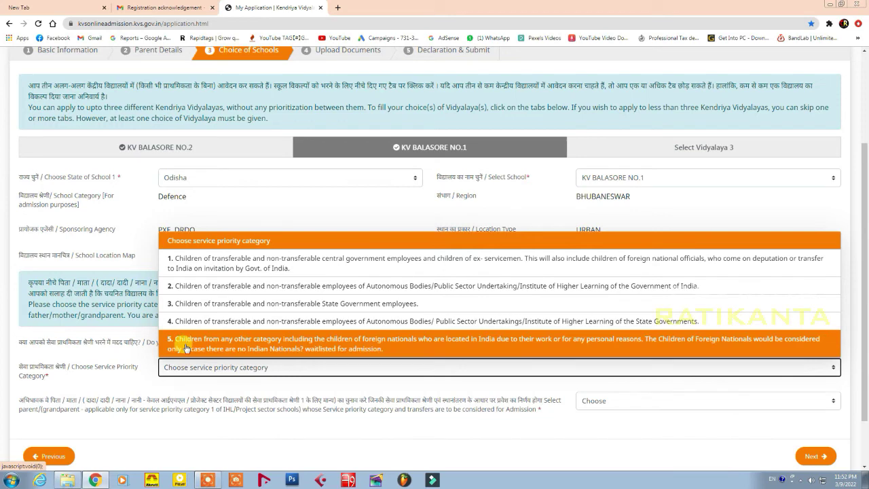
{"action": "left_click", "coordinate": [289, 346]}
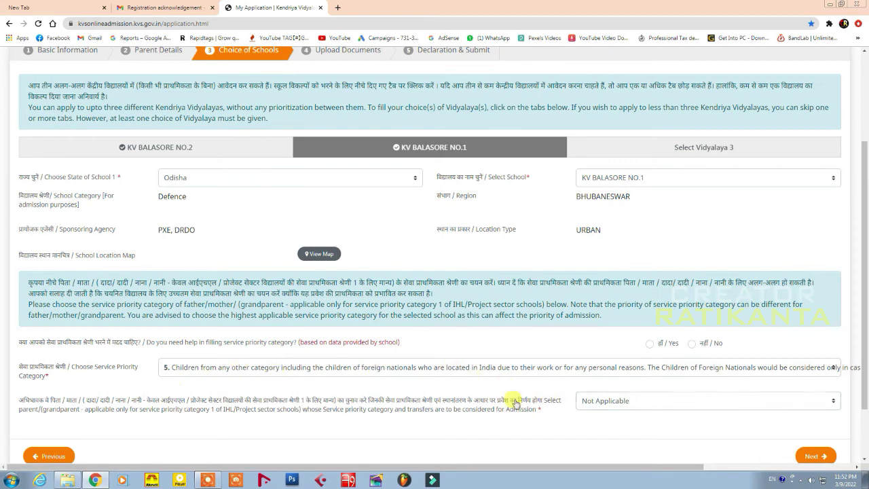
{"action": "scroll", "coordinate": [514, 404], "scroll_direction": "down", "scroll_amount": 1}
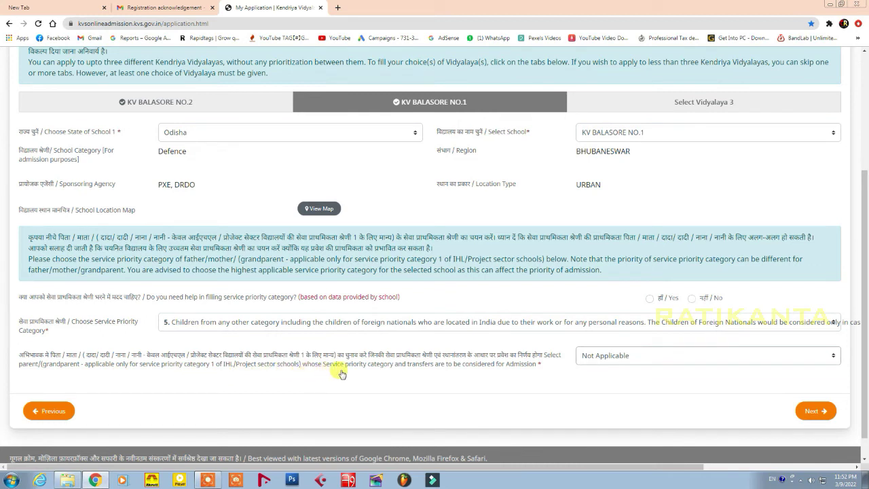
{"action": "left_click", "coordinate": [673, 356]}
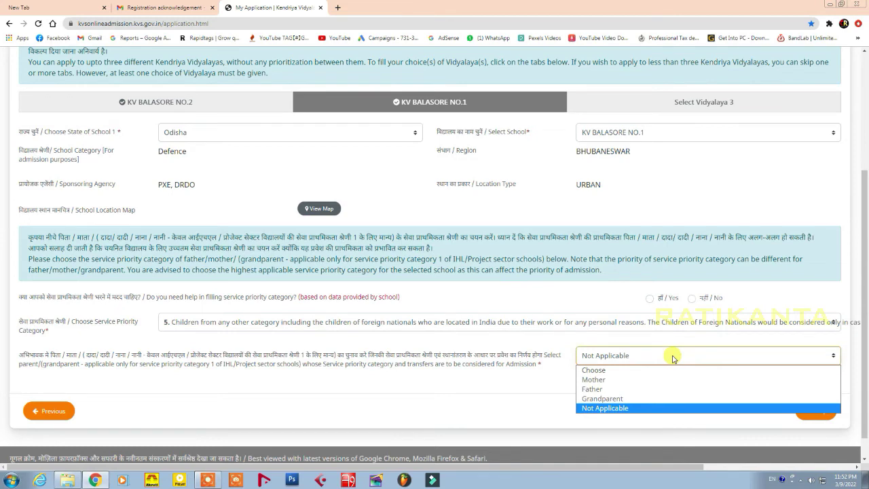
{"action": "left_click", "coordinate": [672, 358]}
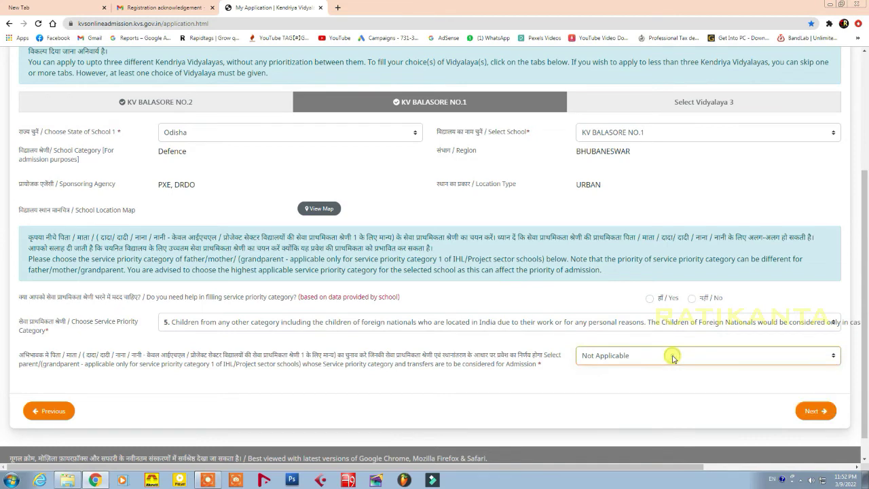
{"action": "left_click", "coordinate": [812, 411]}
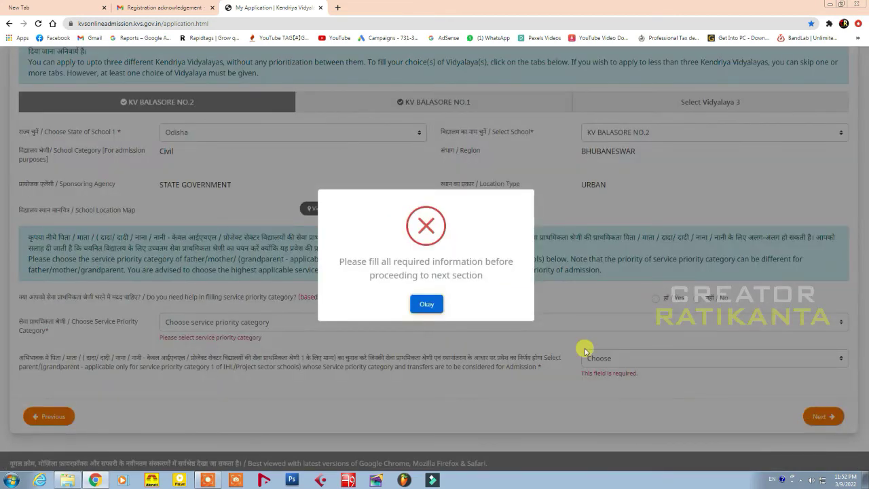
After the missing-information warning, give KV BALASORE NO.2 category 5 and advance to Upload Documents
{"action": "left_click", "coordinate": [426, 304]}
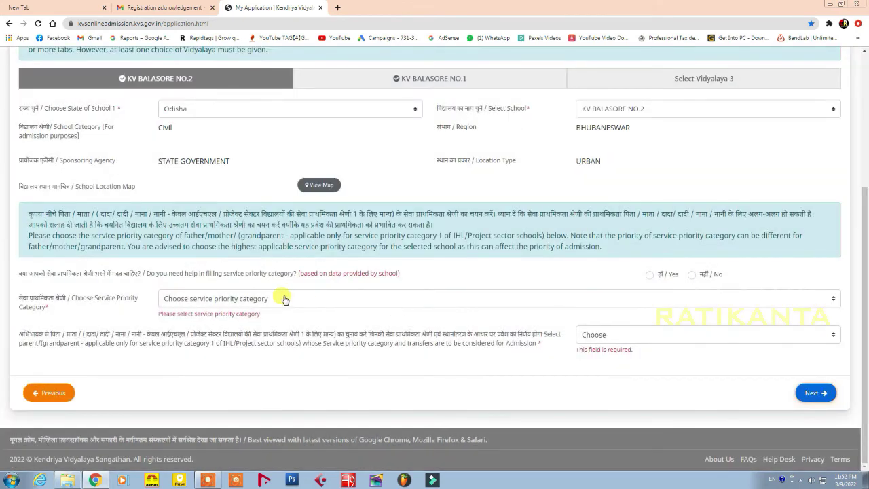
{"action": "left_click", "coordinate": [283, 301]}
{"action": "left_click", "coordinate": [262, 424]}
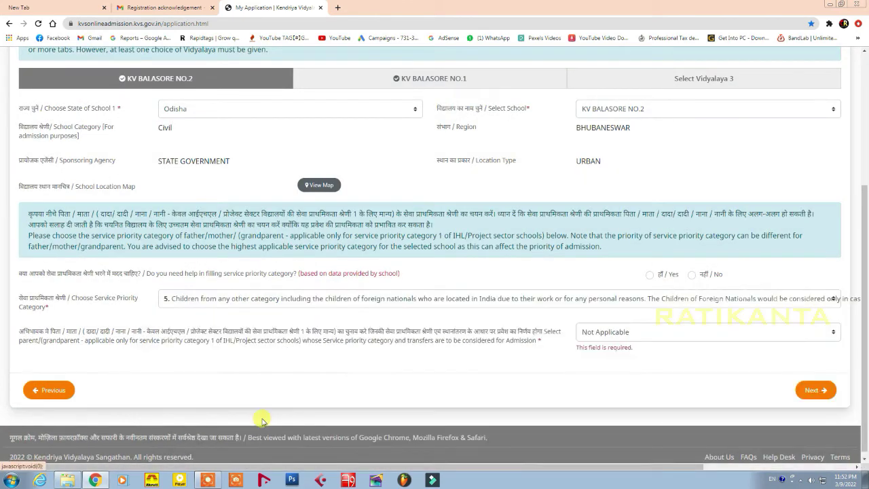
{"action": "left_click", "coordinate": [811, 391]}
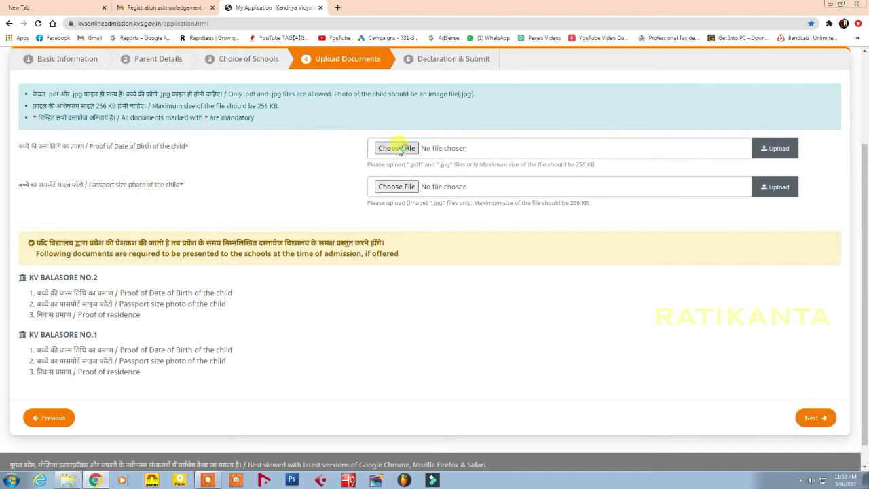
Upload duplicate birth.jpg from the S_Shree folder as the date of birth proof
{"action": "left_click", "coordinate": [398, 149]}
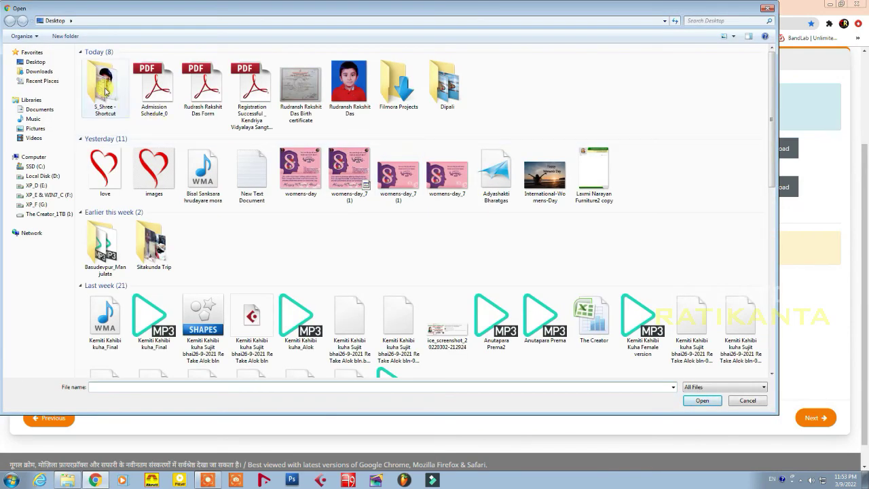
{"action": "double_click", "coordinate": [105, 85]}
{"action": "left_click", "coordinate": [255, 71]}
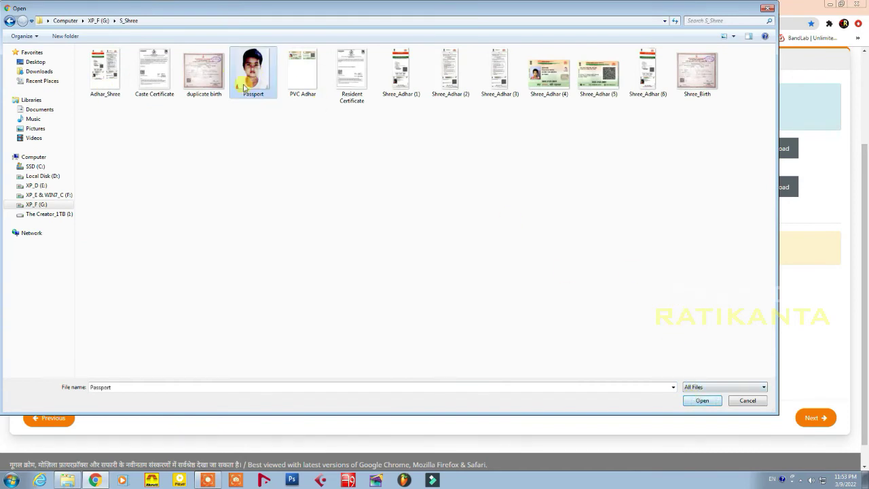
{"action": "left_click", "coordinate": [205, 81]}
{"action": "left_click", "coordinate": [701, 401]}
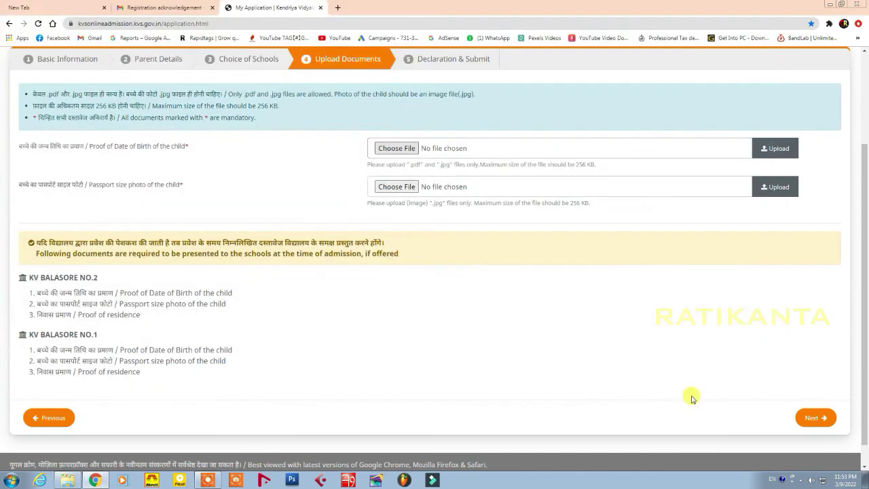
{"action": "left_click", "coordinate": [777, 148]}
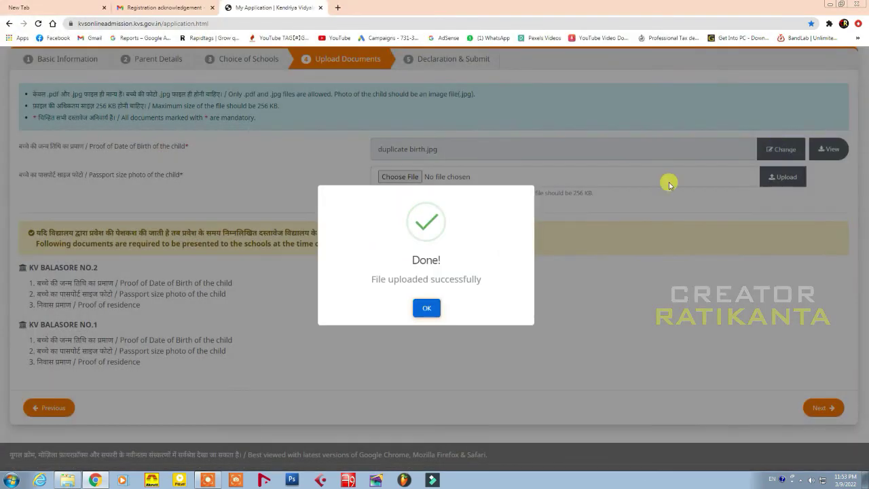
{"action": "left_click", "coordinate": [427, 307]}
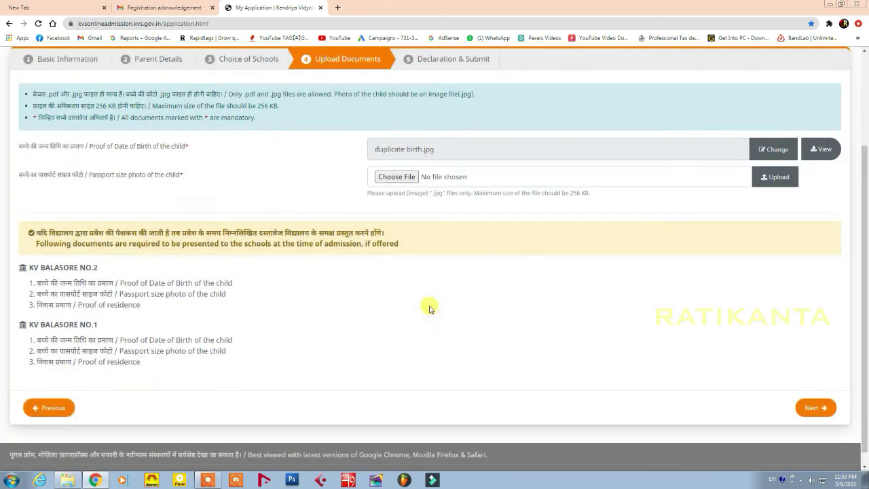
Upload Passport.jpg as the child's passport photo and continue to the declaration step
{"action": "left_click", "coordinate": [404, 180]}
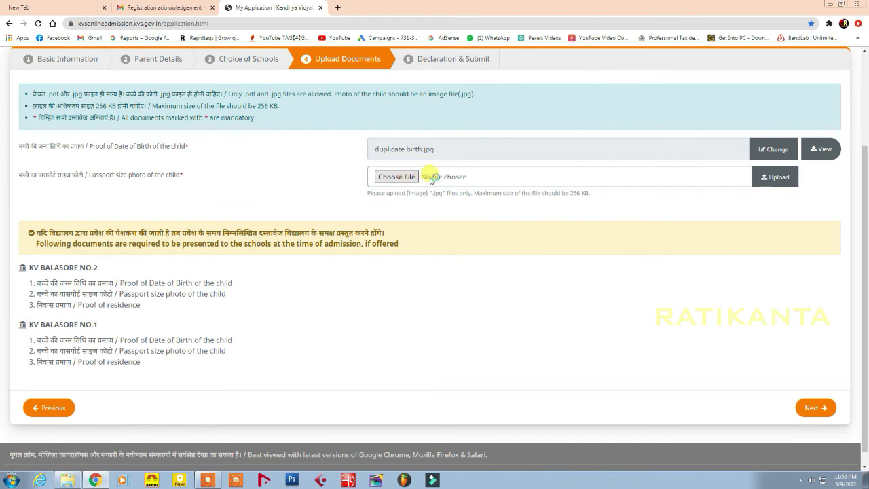
{"action": "left_click", "coordinate": [428, 180]}
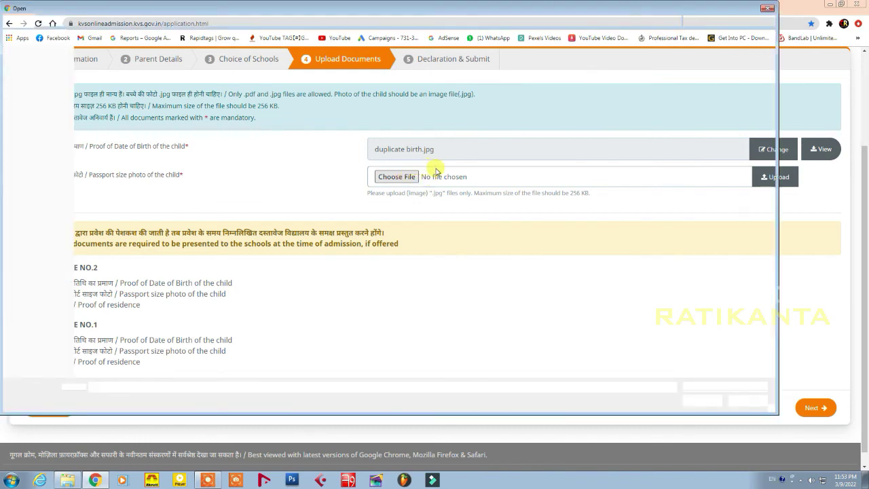
{"action": "left_click", "coordinate": [258, 82]}
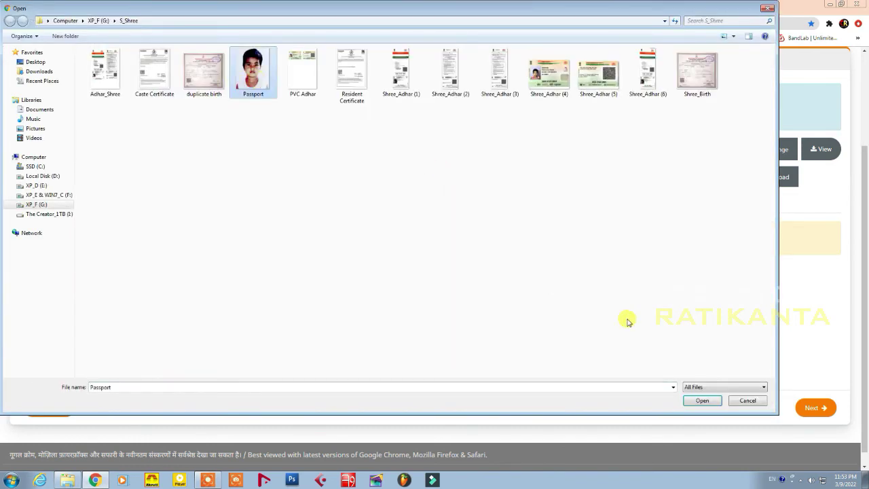
{"action": "left_click", "coordinate": [702, 401]}
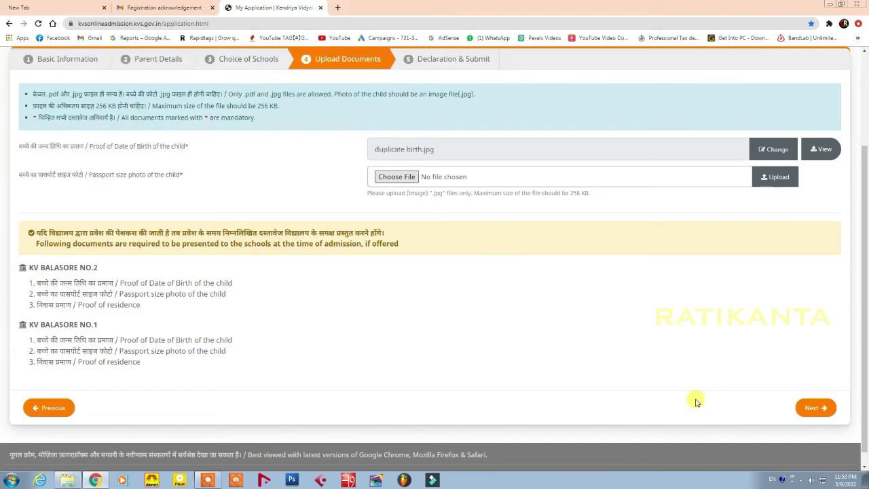
{"action": "left_click", "coordinate": [775, 175]}
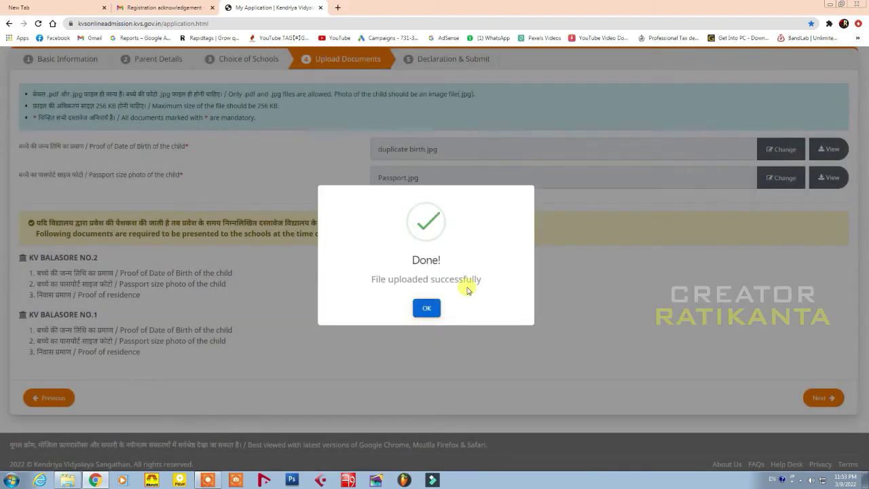
{"action": "left_click", "coordinate": [427, 307]}
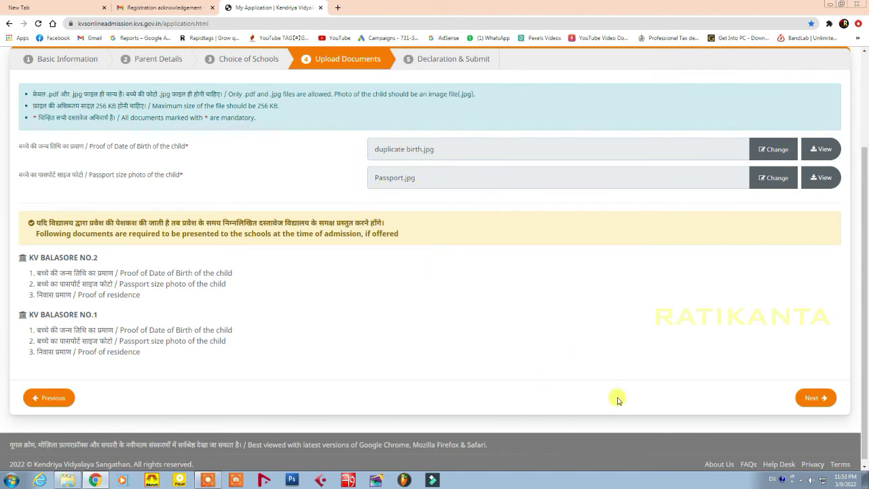
{"action": "left_click", "coordinate": [810, 397]}
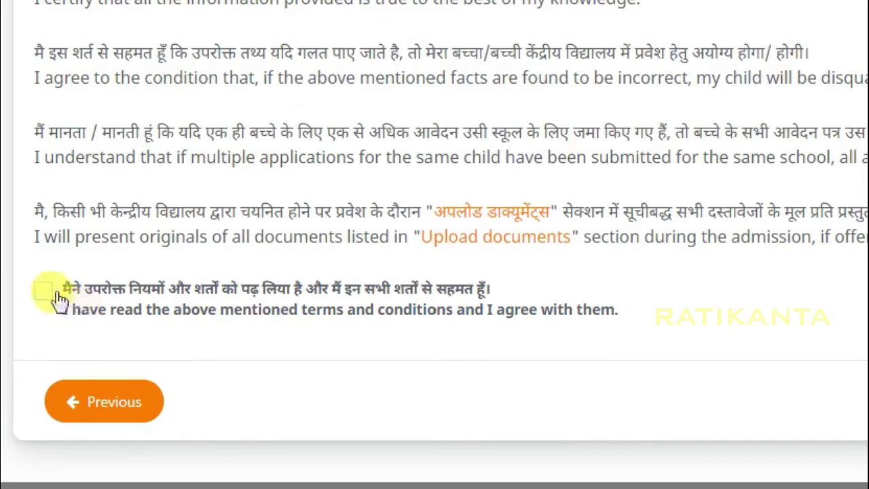
Accept the parent's declaration and save the application data
{"action": "left_click", "coordinate": [43, 292]}
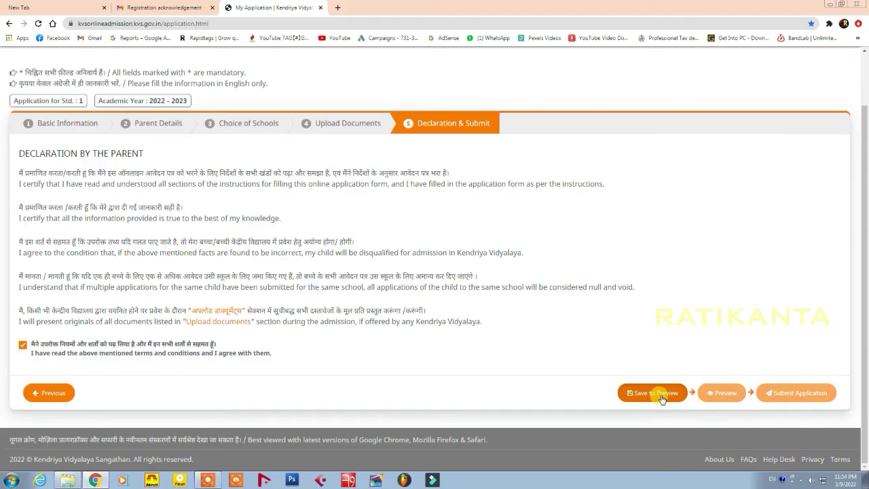
{"action": "left_click", "coordinate": [659, 394]}
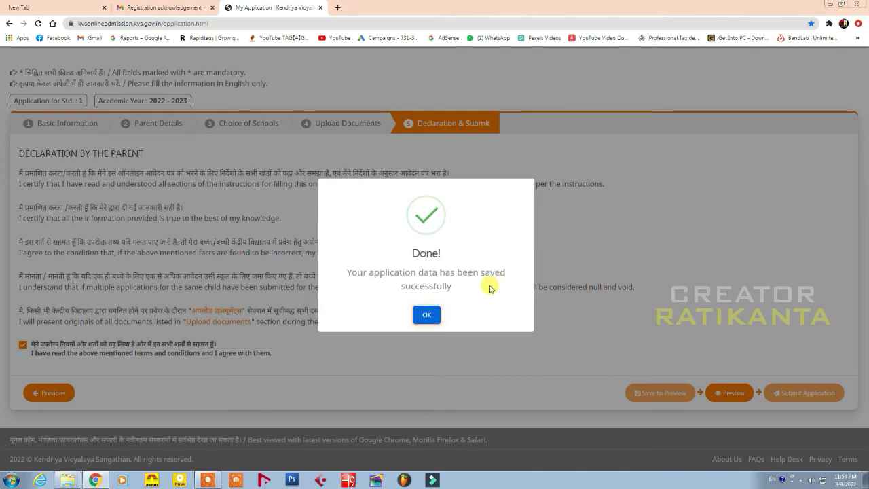
{"action": "left_click", "coordinate": [426, 315]}
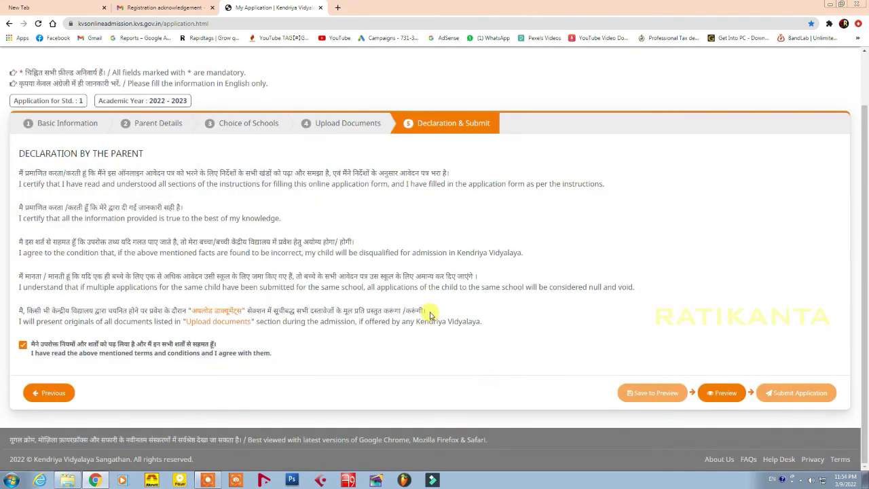
Review the saved application's preview in a new tab, then return to the form
{"action": "left_click", "coordinate": [726, 394]}
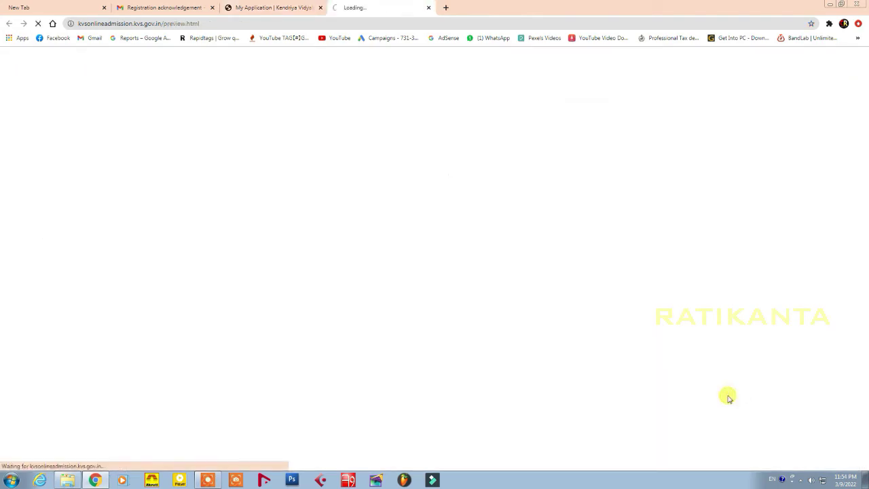
{"action": "scroll", "coordinate": [489, 241], "scroll_direction": "down", "scroll_amount": 2}
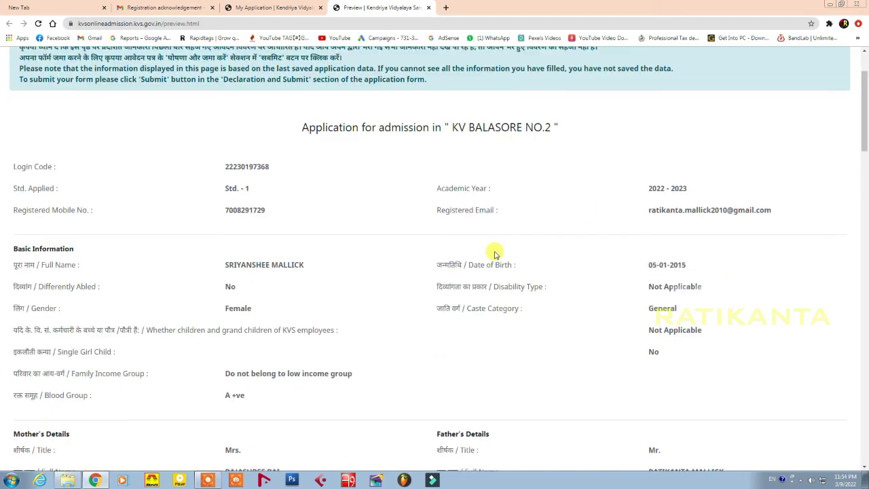
{"action": "scroll", "coordinate": [495, 253], "scroll_direction": "down", "scroll_amount": 15}
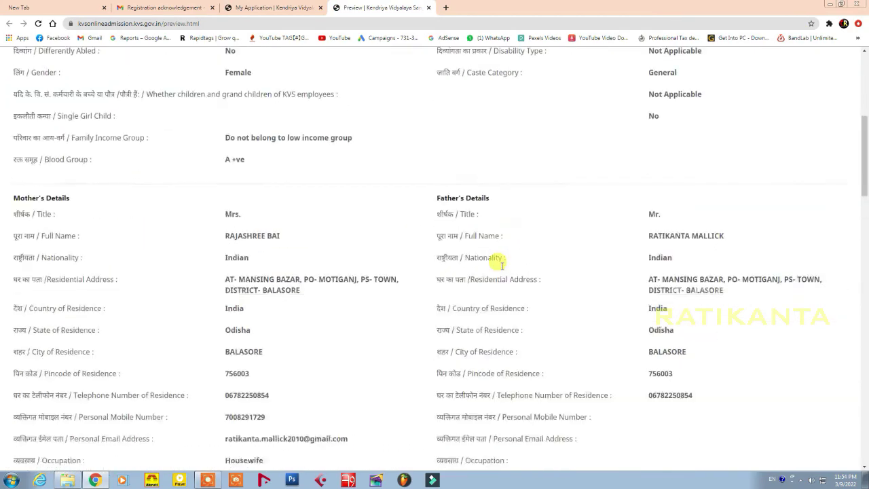
{"action": "scroll", "coordinate": [503, 265], "scroll_direction": "up", "scroll_amount": 15}
{"action": "left_click", "coordinate": [271, 8]}
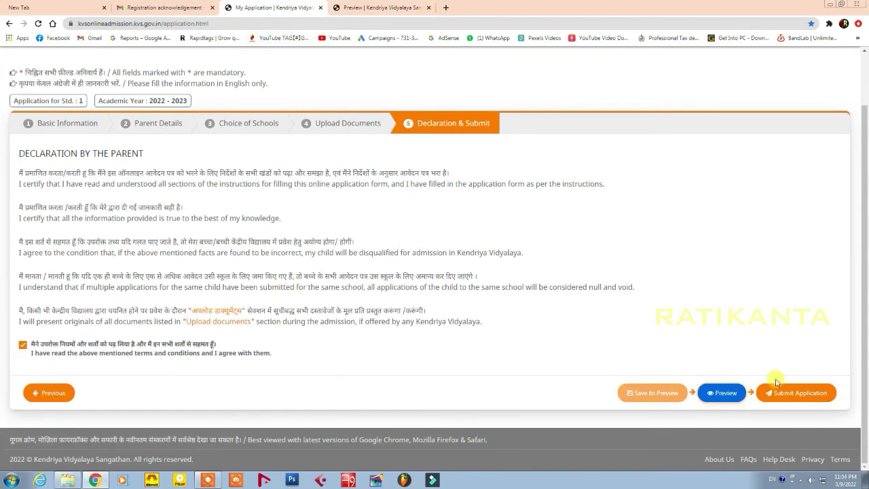
Submit the application, confirm it, and verify with the pasted mobile one-time password
{"action": "left_click", "coordinate": [797, 395]}
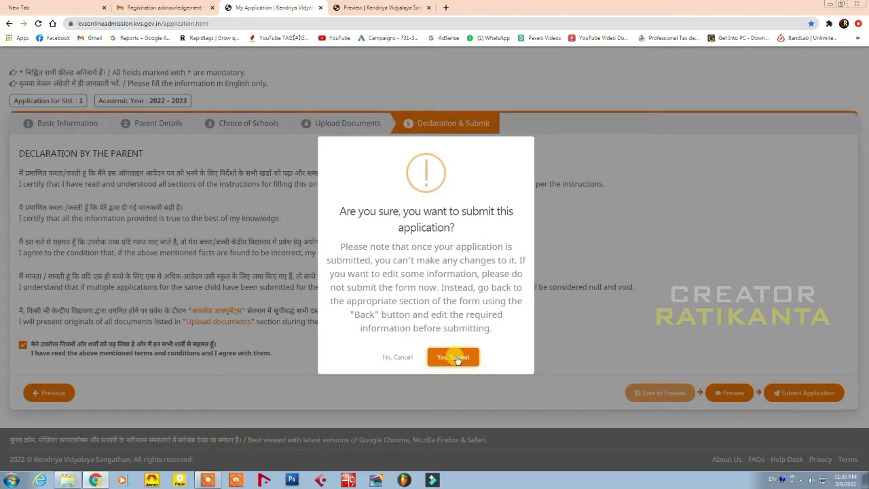
{"action": "left_click", "coordinate": [500, 435]}
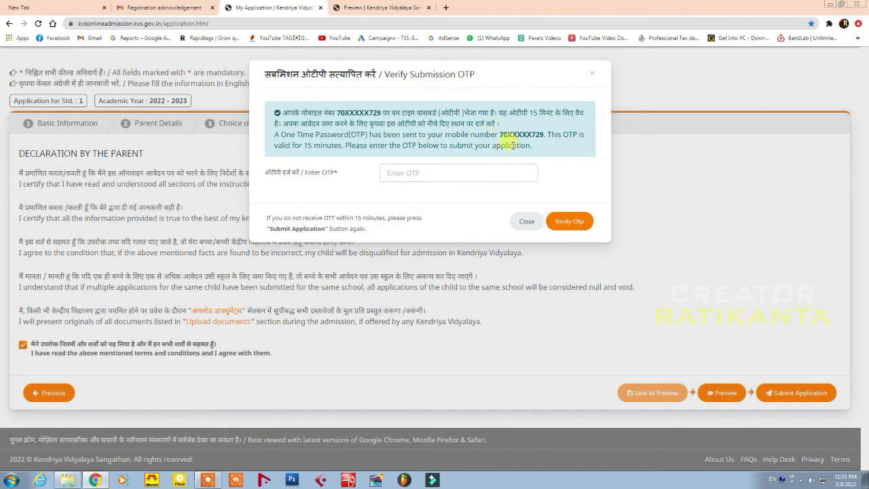
{"action": "left_click", "coordinate": [408, 172]}
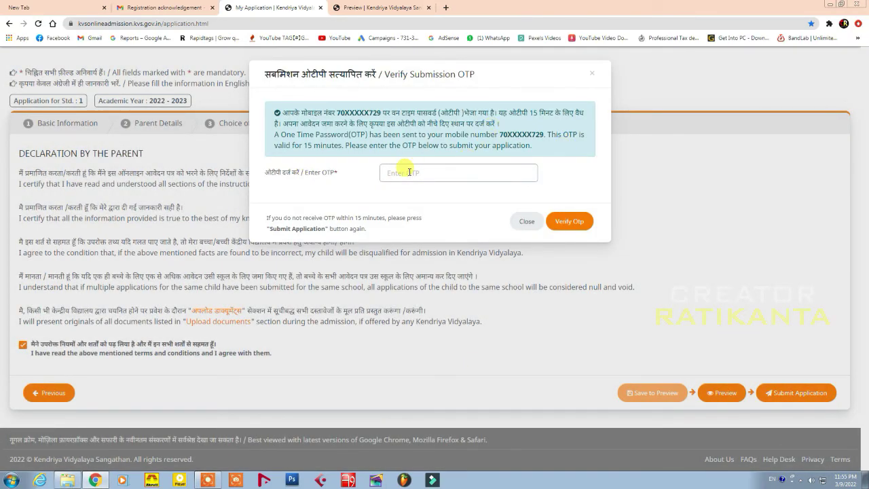
{"action": "left_click", "coordinate": [409, 171]}
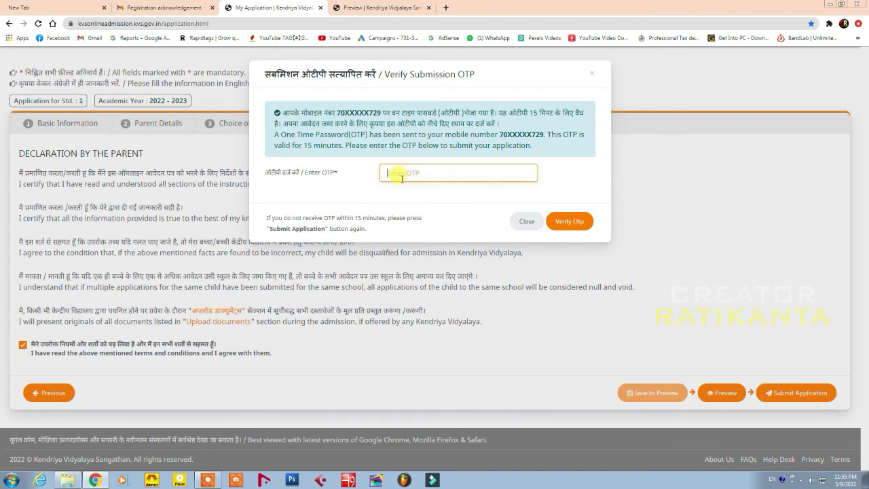
{"action": "key", "text": "ctrl+v"}
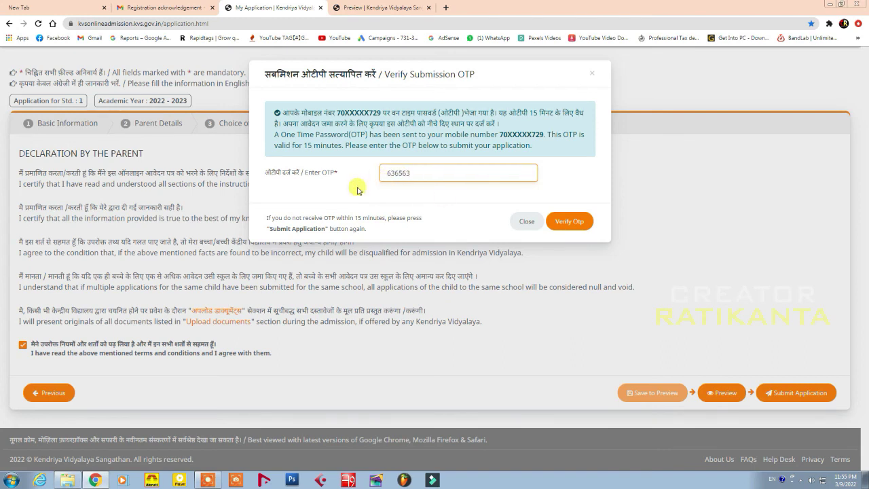
{"action": "left_click", "coordinate": [564, 222]}
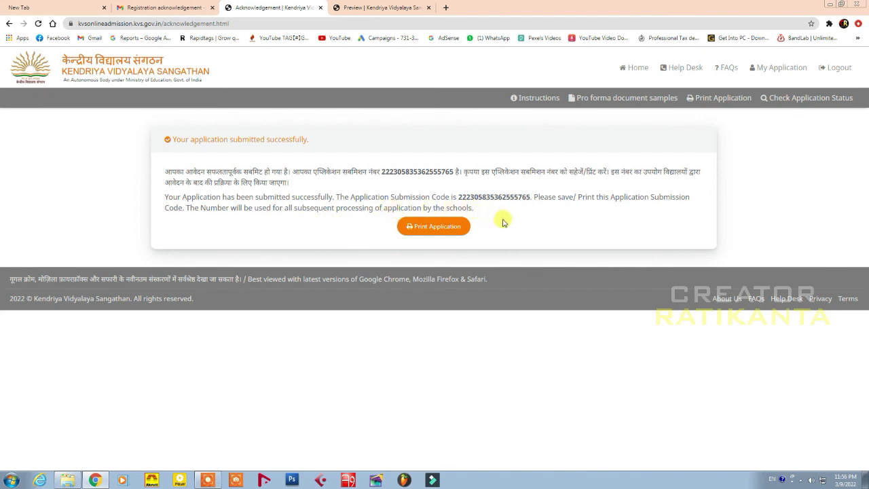
Print the submitted application to a PDF saved on the Desktop under its default name
{"action": "left_click", "coordinate": [427, 228]}
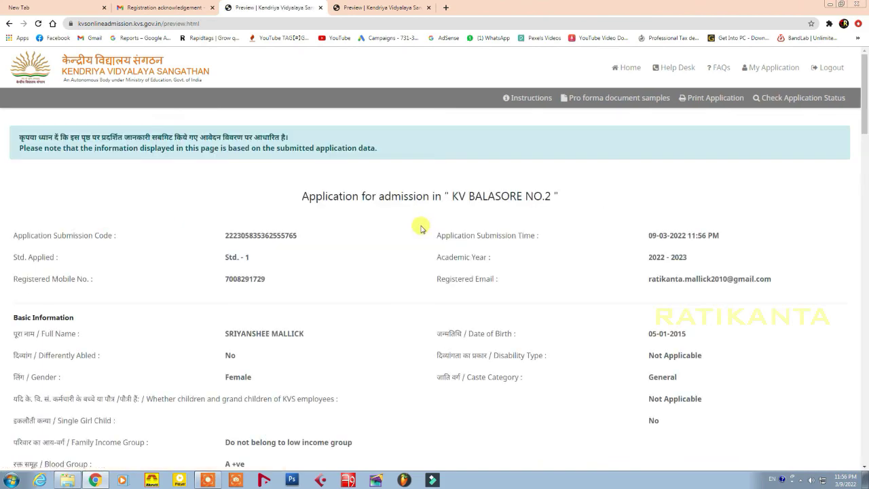
{"action": "scroll", "coordinate": [419, 254], "scroll_direction": "down", "scroll_amount": 8}
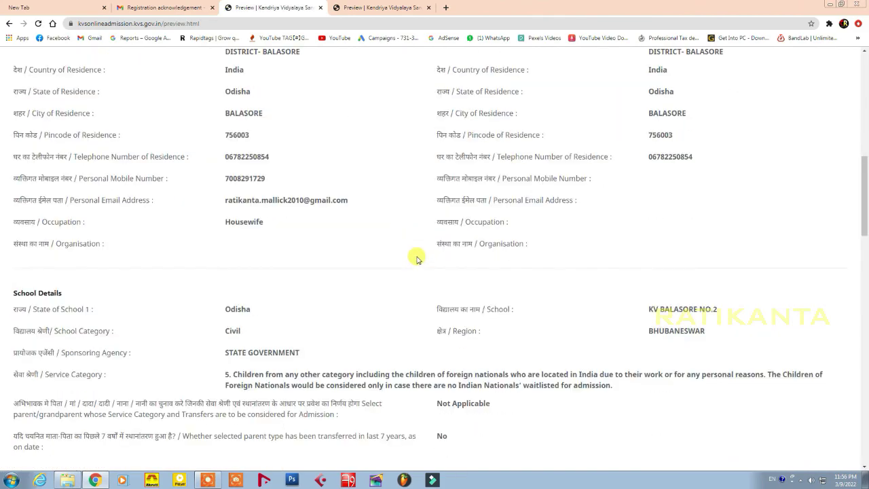
{"action": "scroll", "coordinate": [418, 257], "scroll_direction": "up", "scroll_amount": 4}
{"action": "scroll", "coordinate": [416, 260], "scroll_direction": "down", "scroll_amount": 4}
{"action": "scroll", "coordinate": [415, 260], "scroll_direction": "down", "scroll_amount": 4}
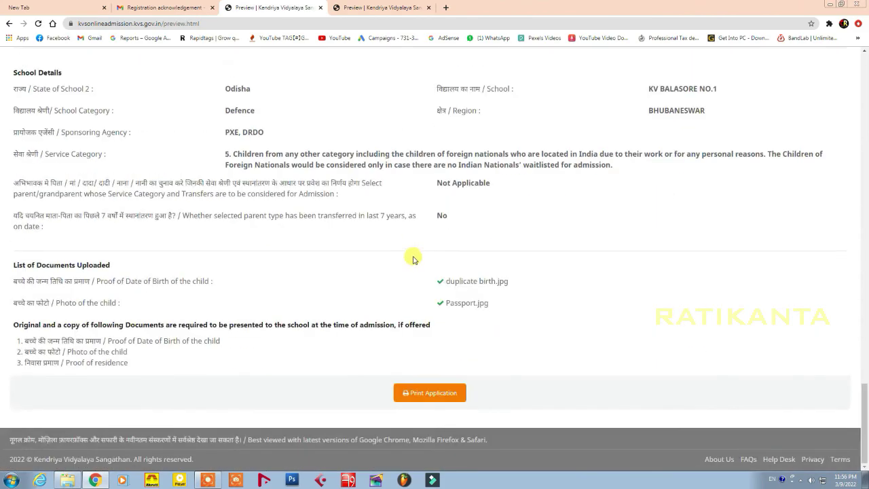
{"action": "left_click", "coordinate": [429, 392]}
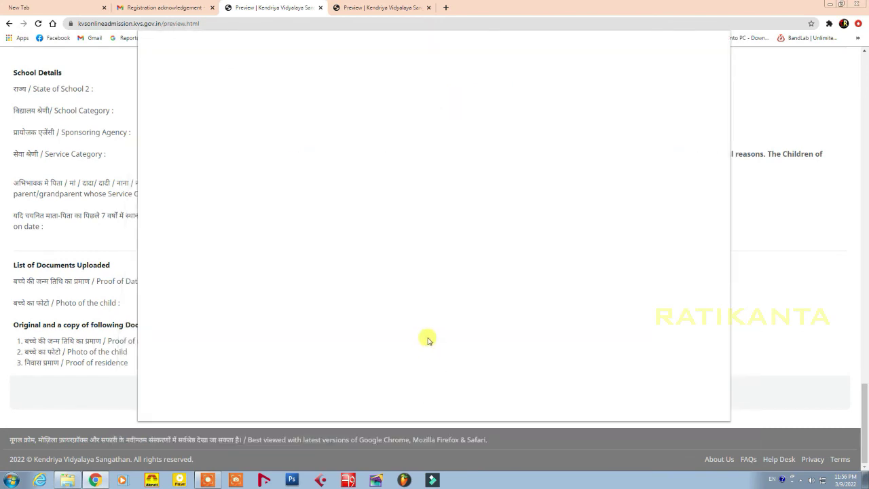
{"action": "key", "text": "Return"}
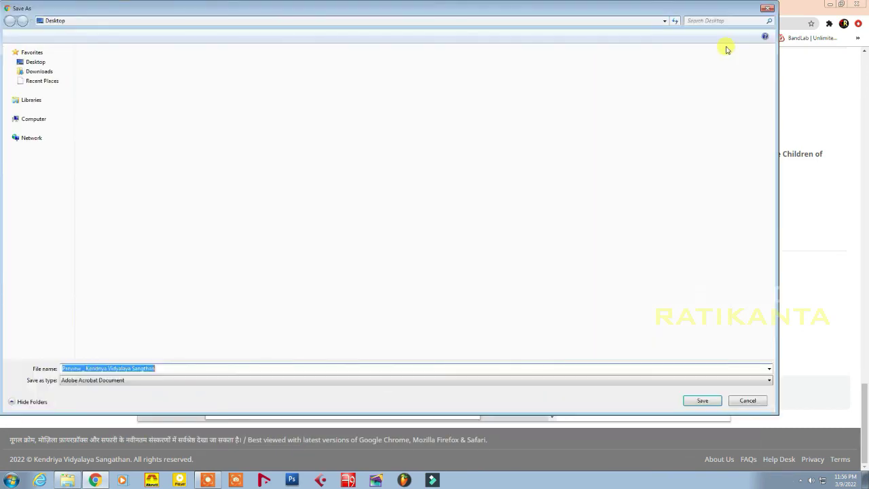
{"action": "left_click", "coordinate": [699, 401]}
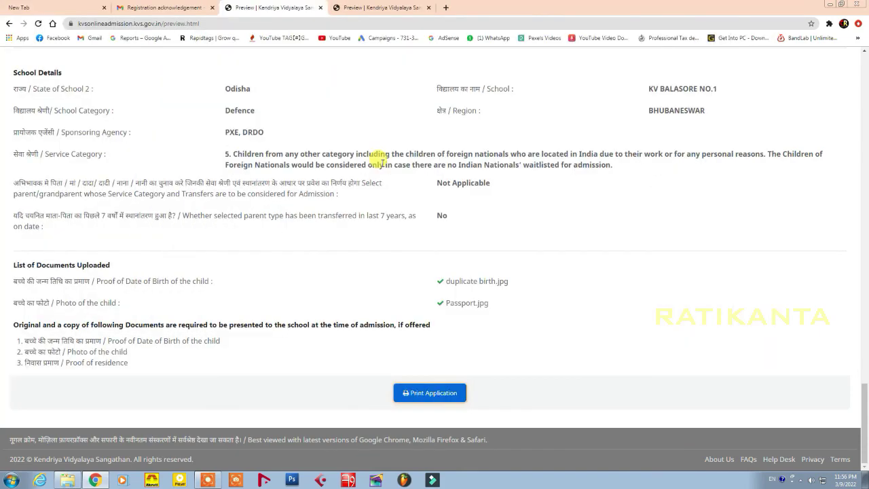
{"action": "scroll", "coordinate": [443, 170], "scroll_direction": "up", "scroll_amount": 10}
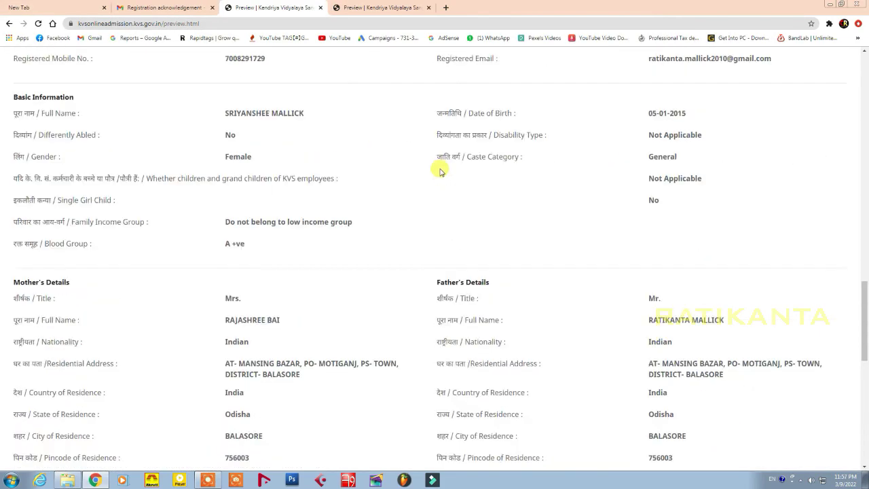
{"action": "scroll", "coordinate": [440, 170], "scroll_direction": "down", "scroll_amount": 5}
{"action": "left_click", "coordinate": [381, 8]}
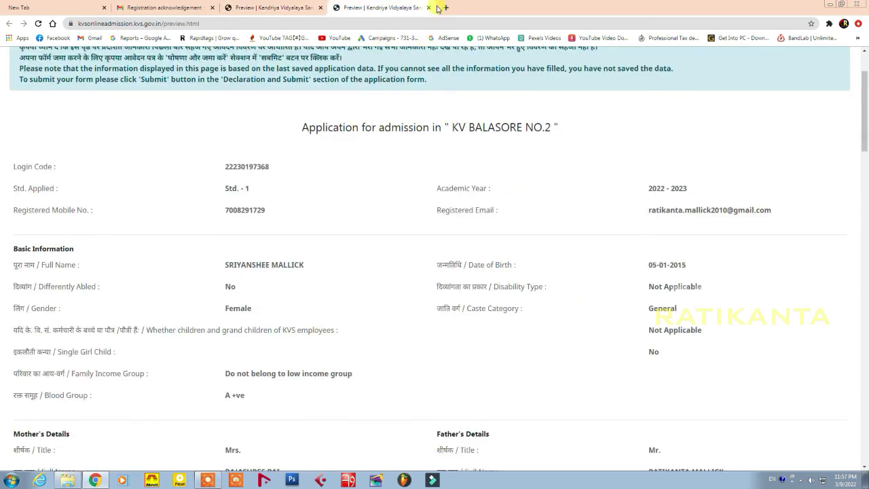
Close both Preview tabs and the Gmail acknowledgement tab, then close the Chrome window
{"action": "left_click", "coordinate": [429, 8]}
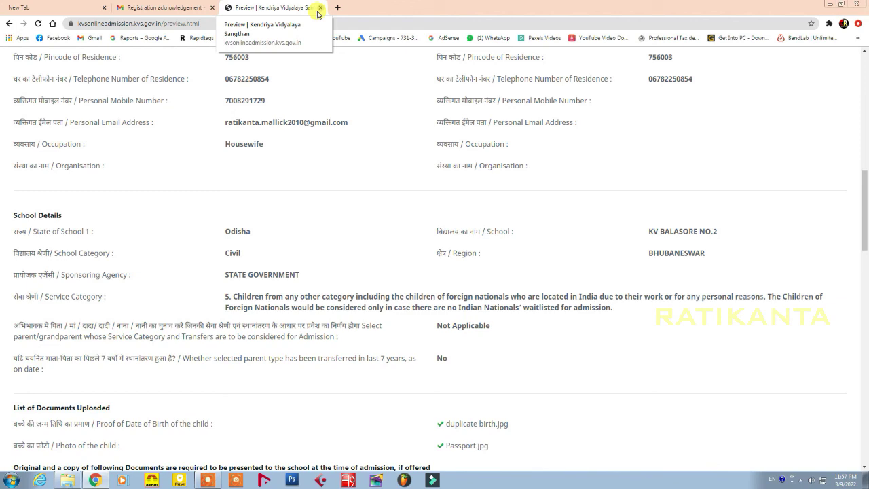
{"action": "left_click", "coordinate": [320, 8]}
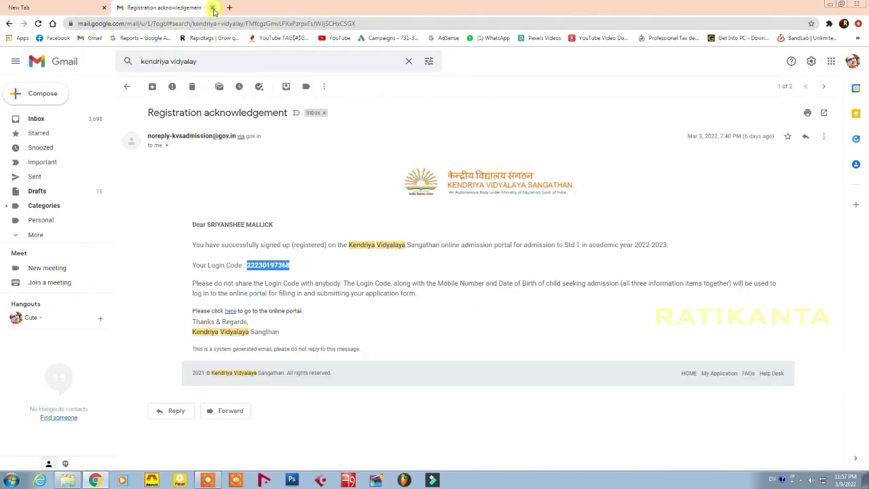
{"action": "left_click", "coordinate": [212, 7]}
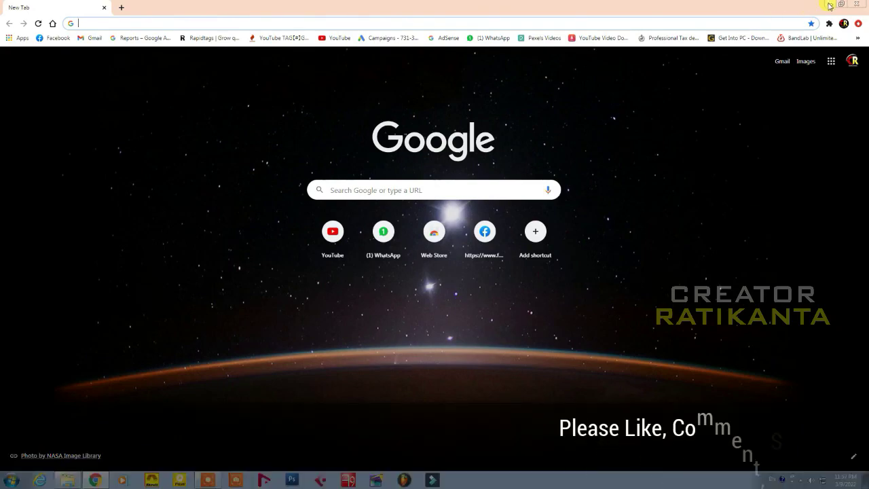
{"action": "left_click", "coordinate": [829, 4]}
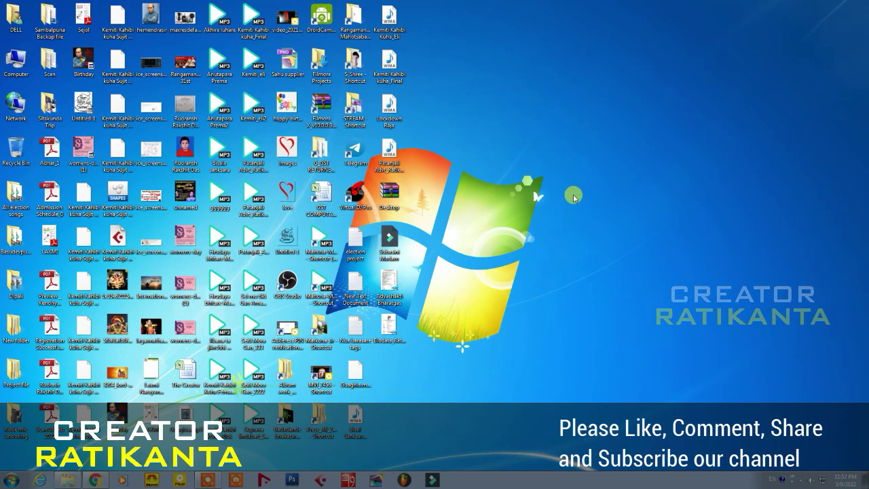